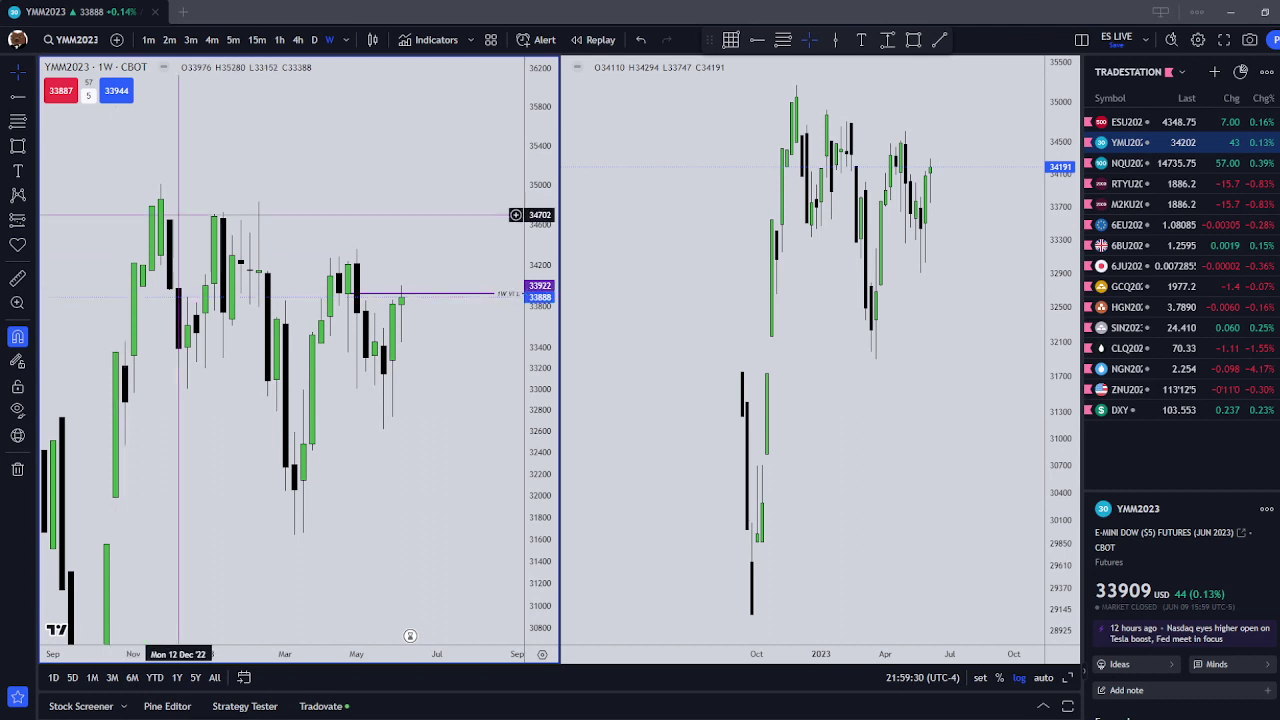
- Reframe both weekly charts, then hide all drawings so the purple 33922 line disappears
drag(294, 177, 325, 133)
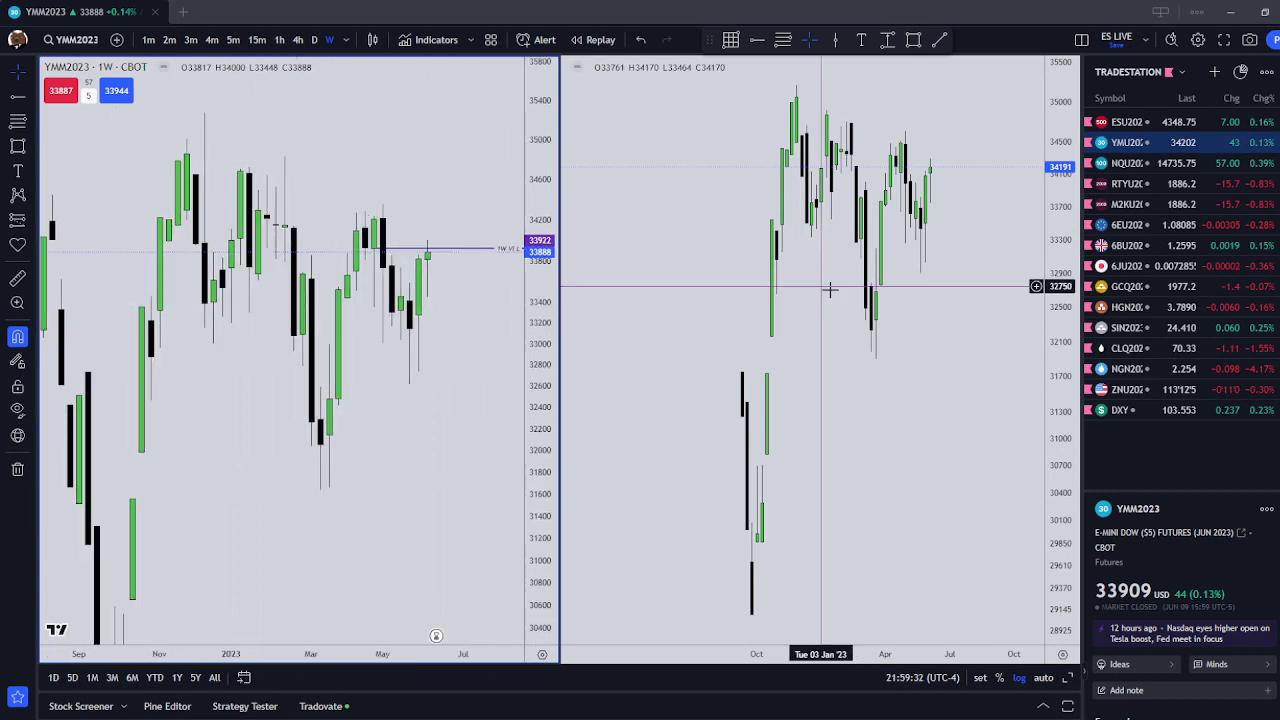
mouse_move(409, 396)
mouse_down()
mouse_move(429, 372)
mouse_move(417, 384)
mouse_up()
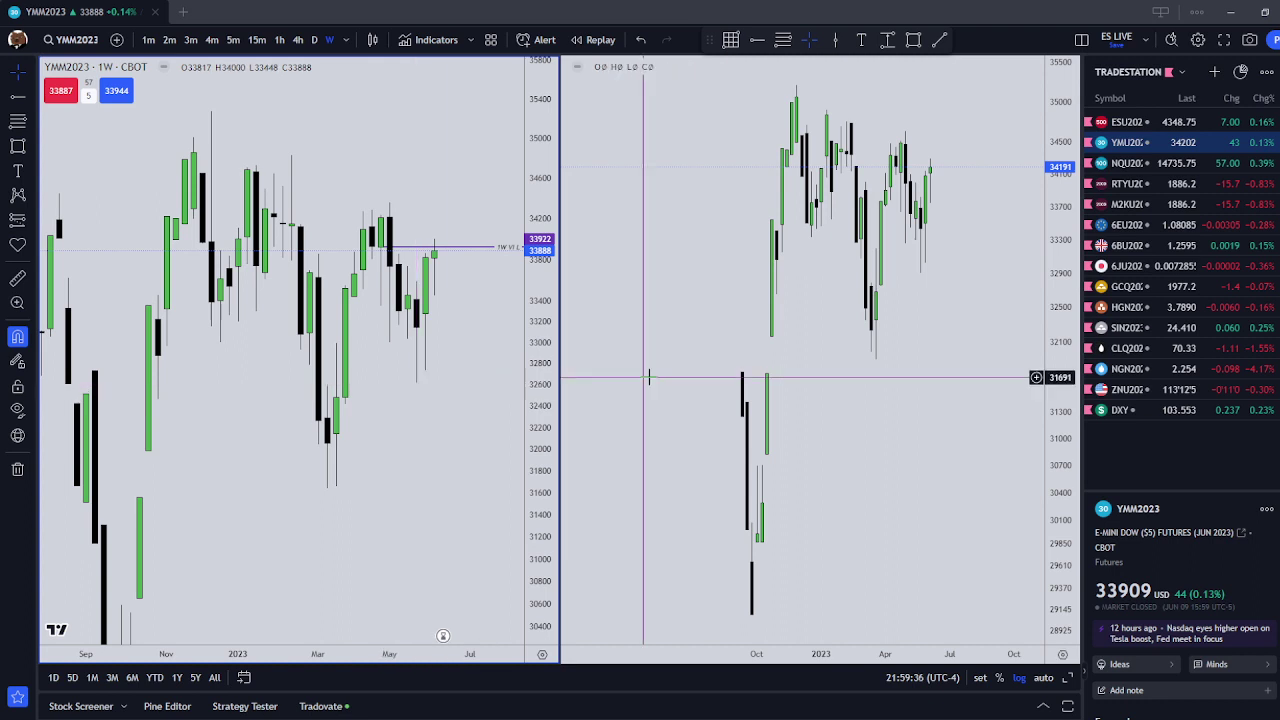
scroll(805, 405, up, 3)
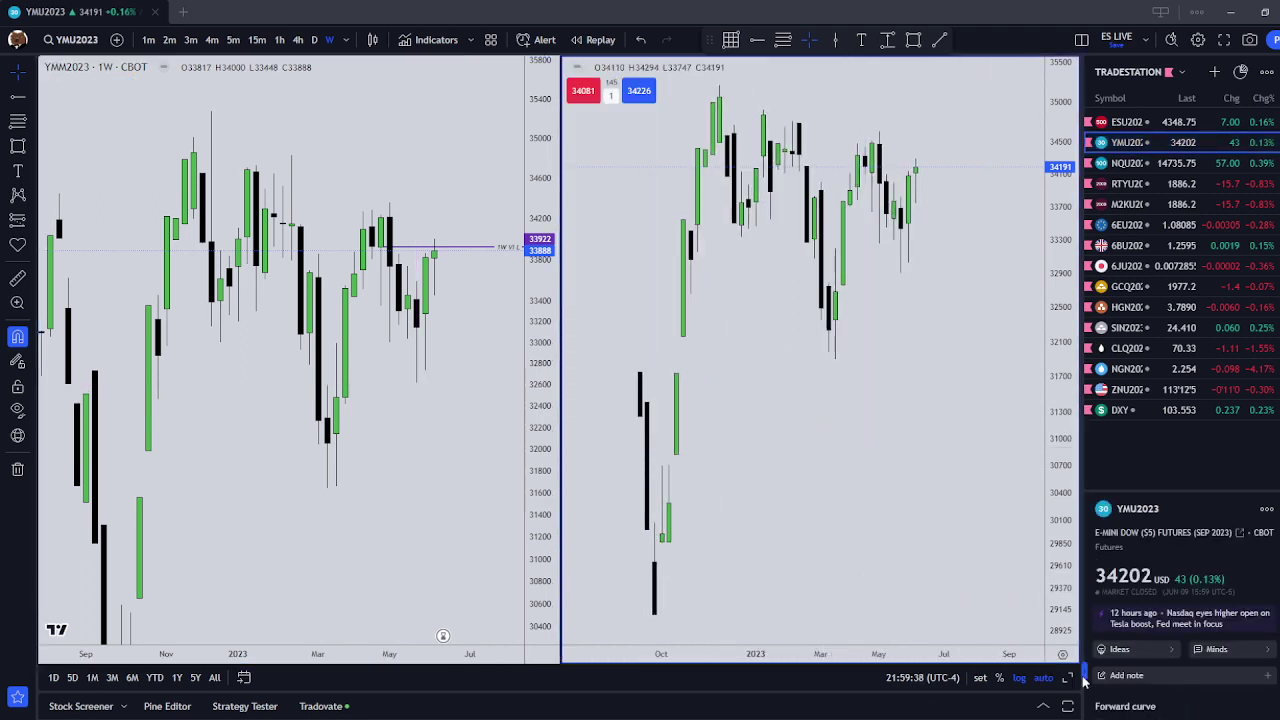
scroll(943, 420, up, 2)
drag(930, 538, 985, 559)
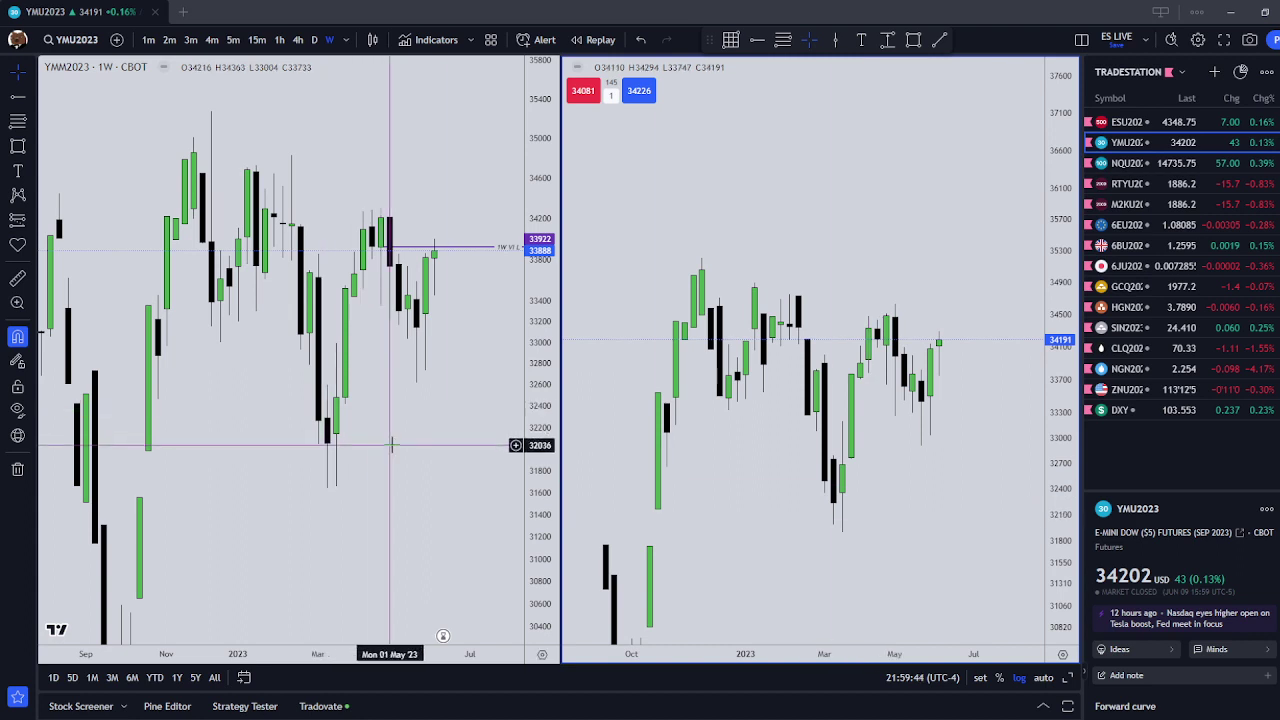
scroll(395, 452, down, 1)
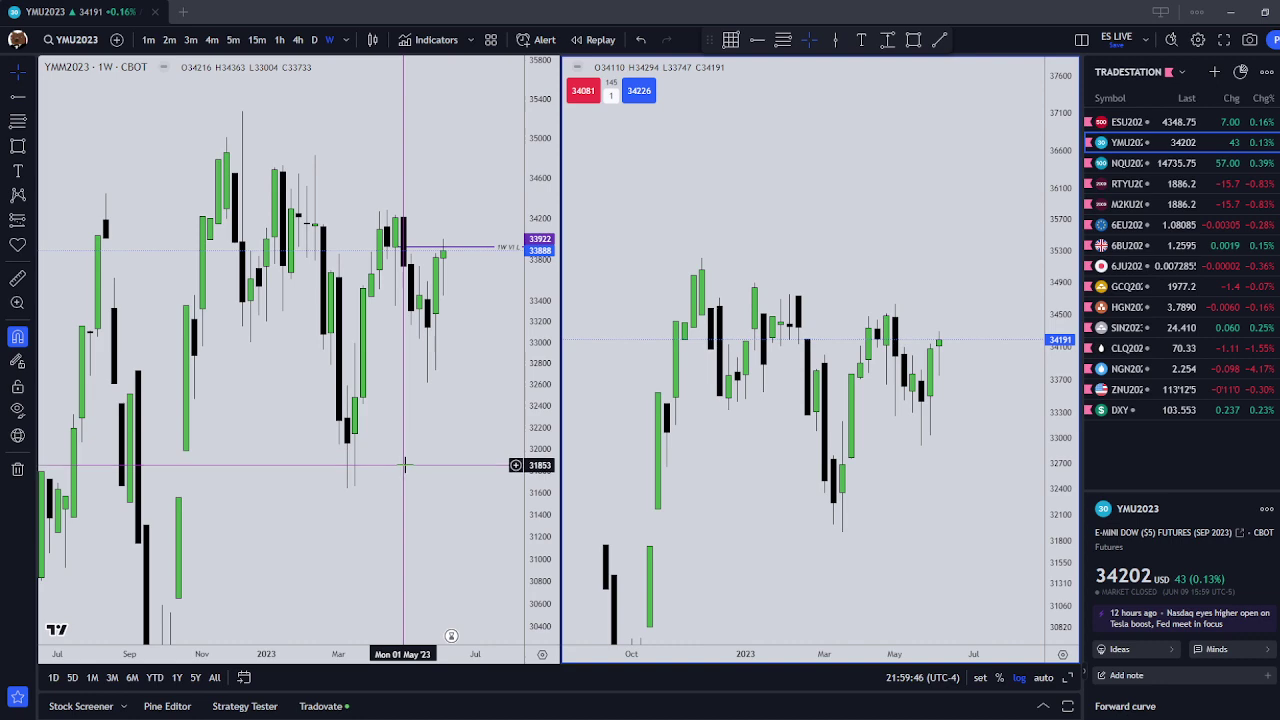
drag(405, 464, 399, 558)
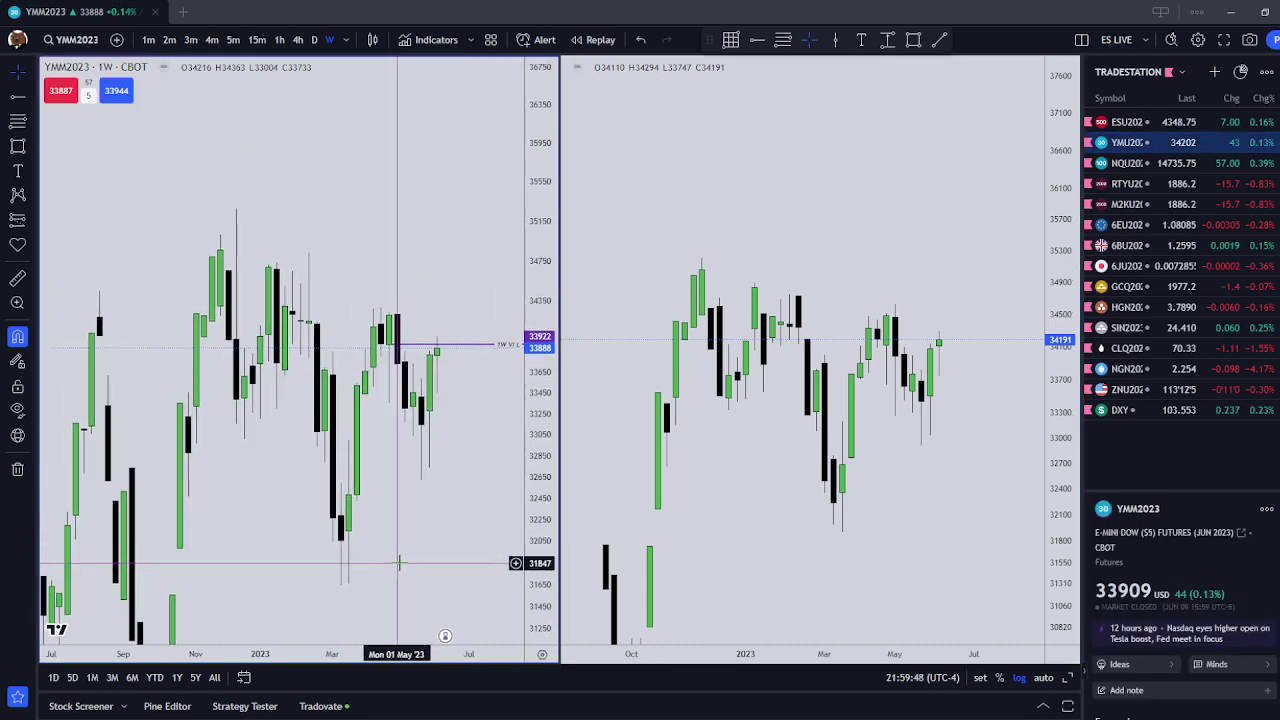
drag(876, 490, 903, 391)
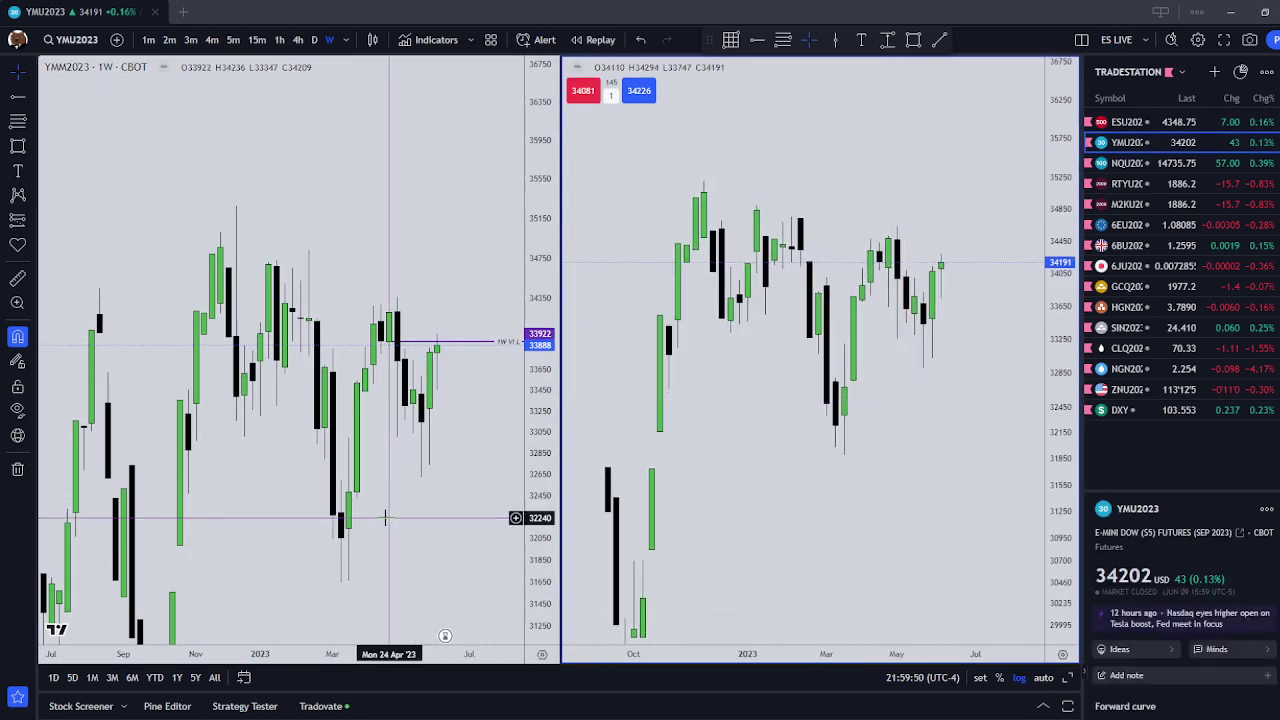
drag(386, 514, 393, 426)
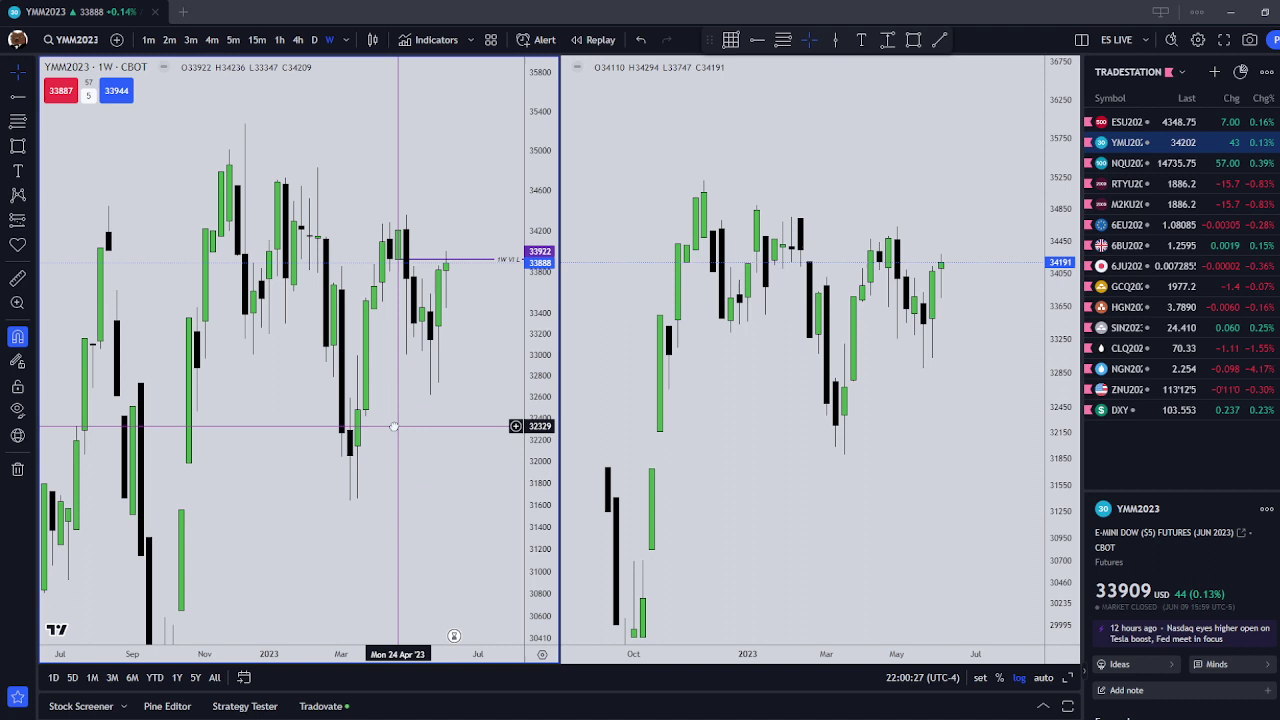
click(17, 410)
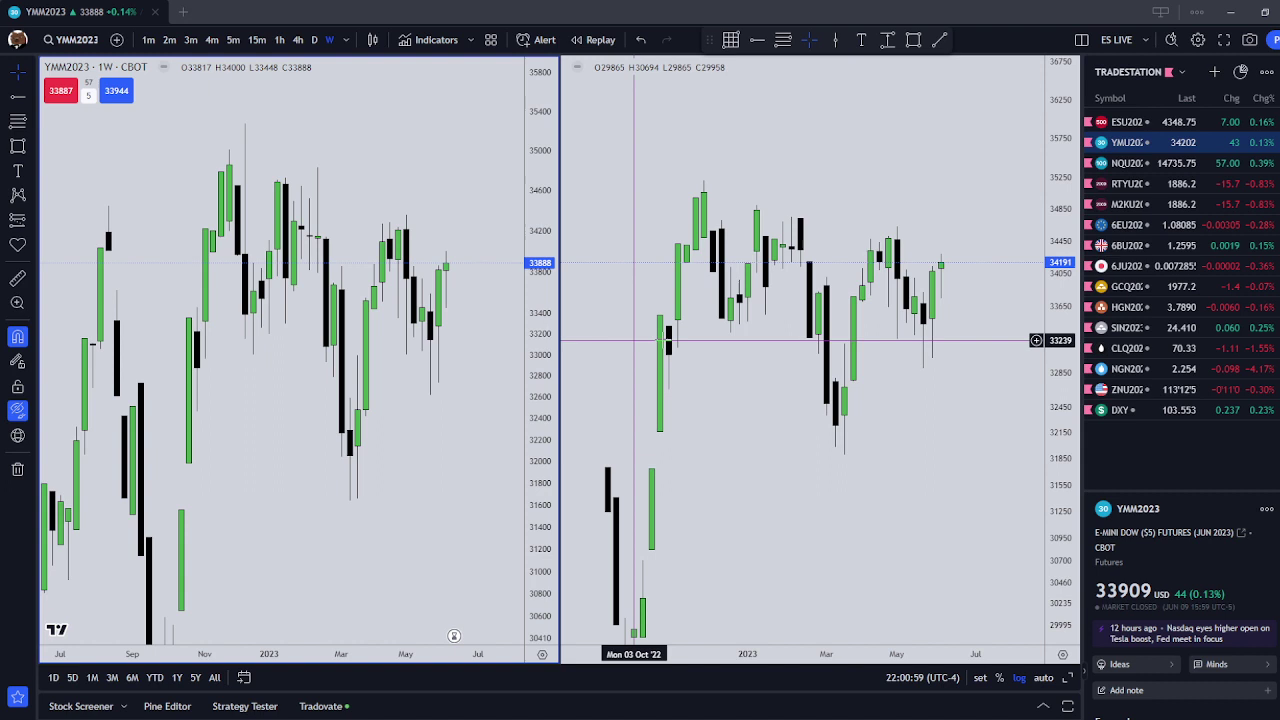
- Activate the September YMU2023 chart and compress its price scale so more bars fit vertically
click(780, 491)
drag(780, 491, 780, 449)
click(275, 483)
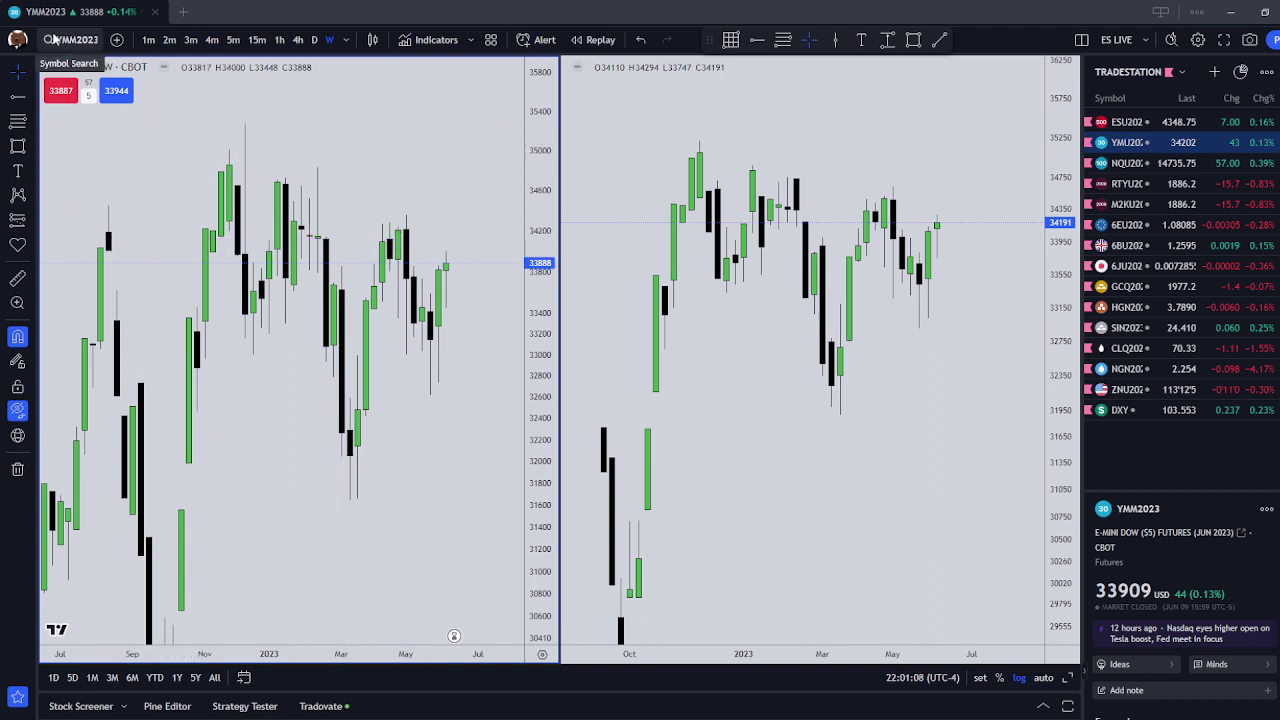
click(680, 358)
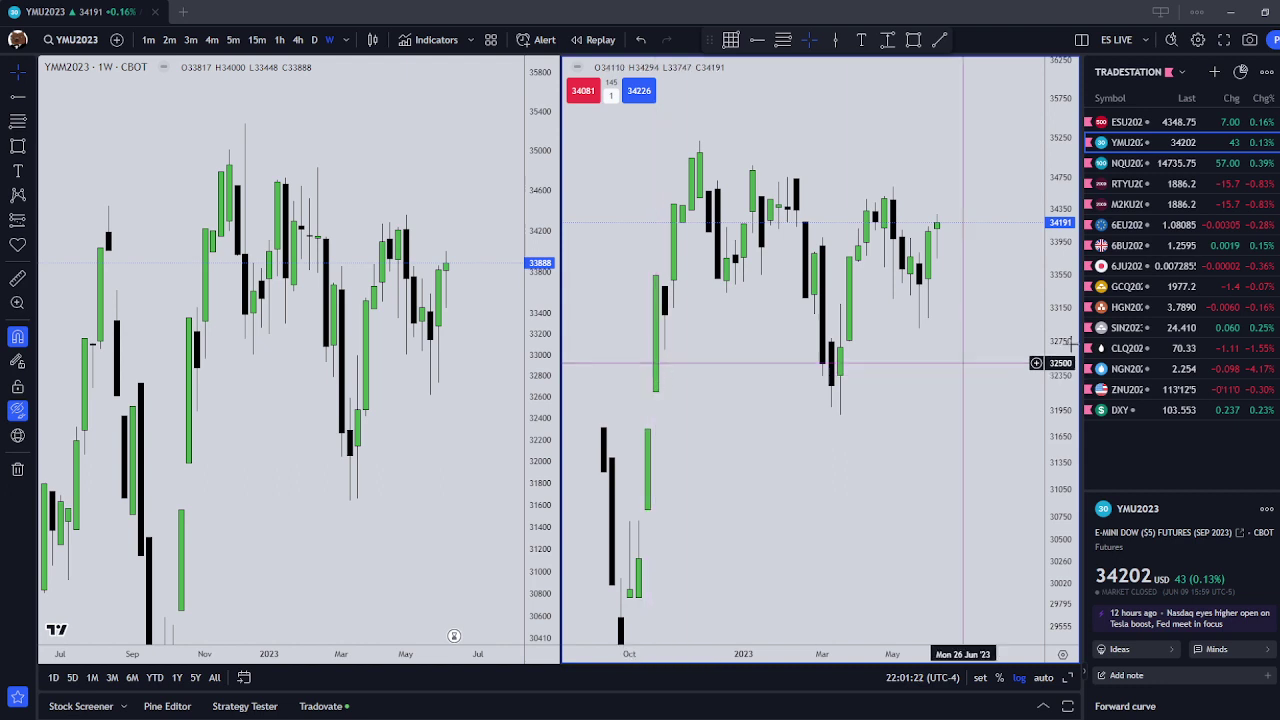
drag(1074, 292, 1067, 365)
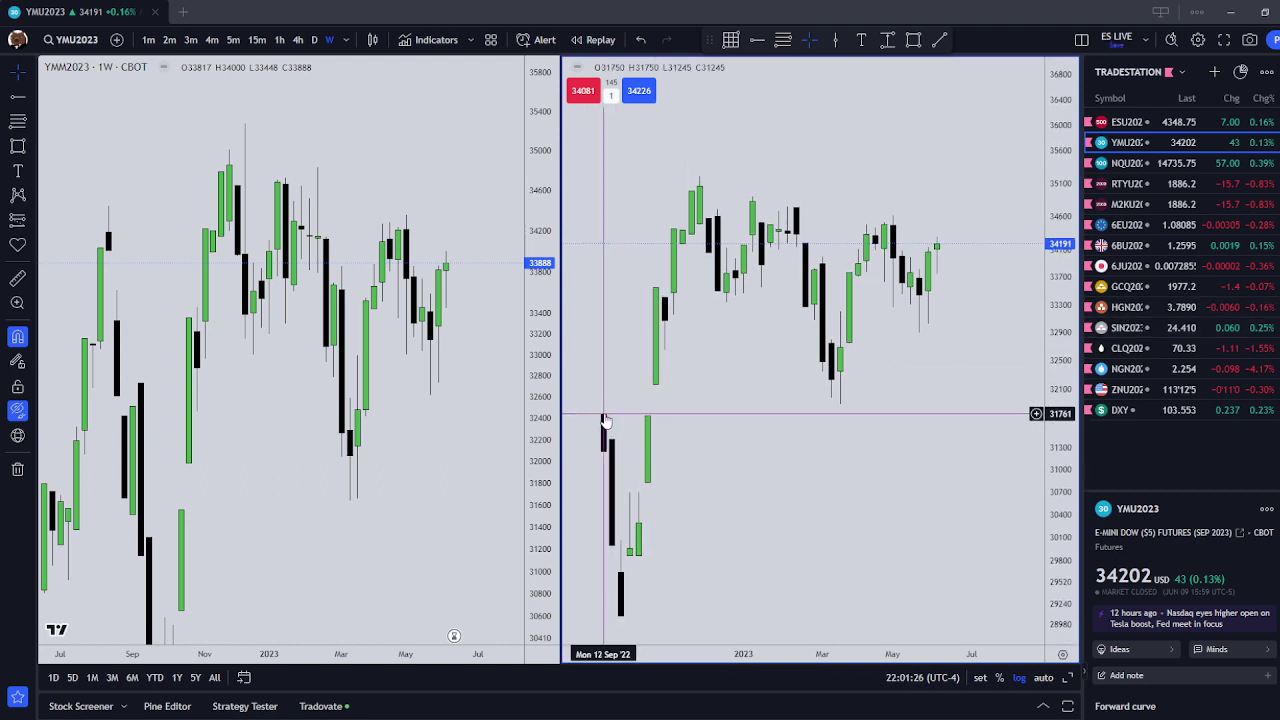
scroll(903, 366, up, 2)
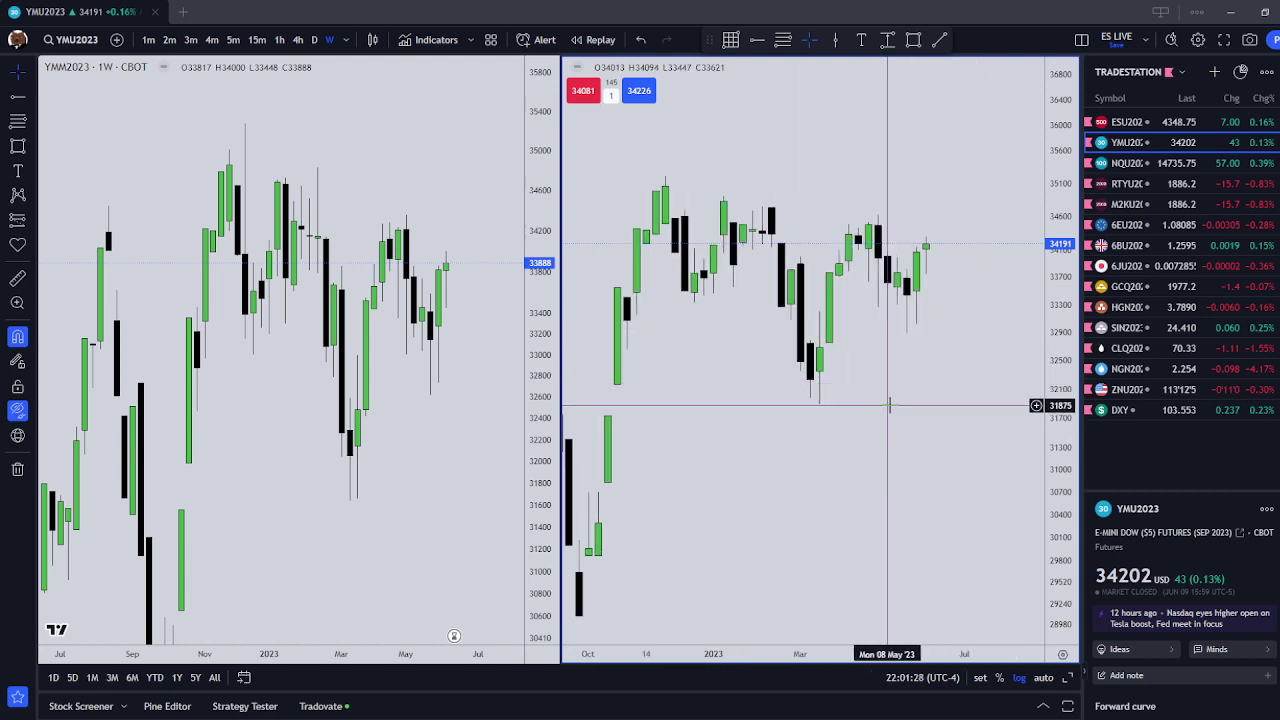
scroll(889, 405, down, 2)
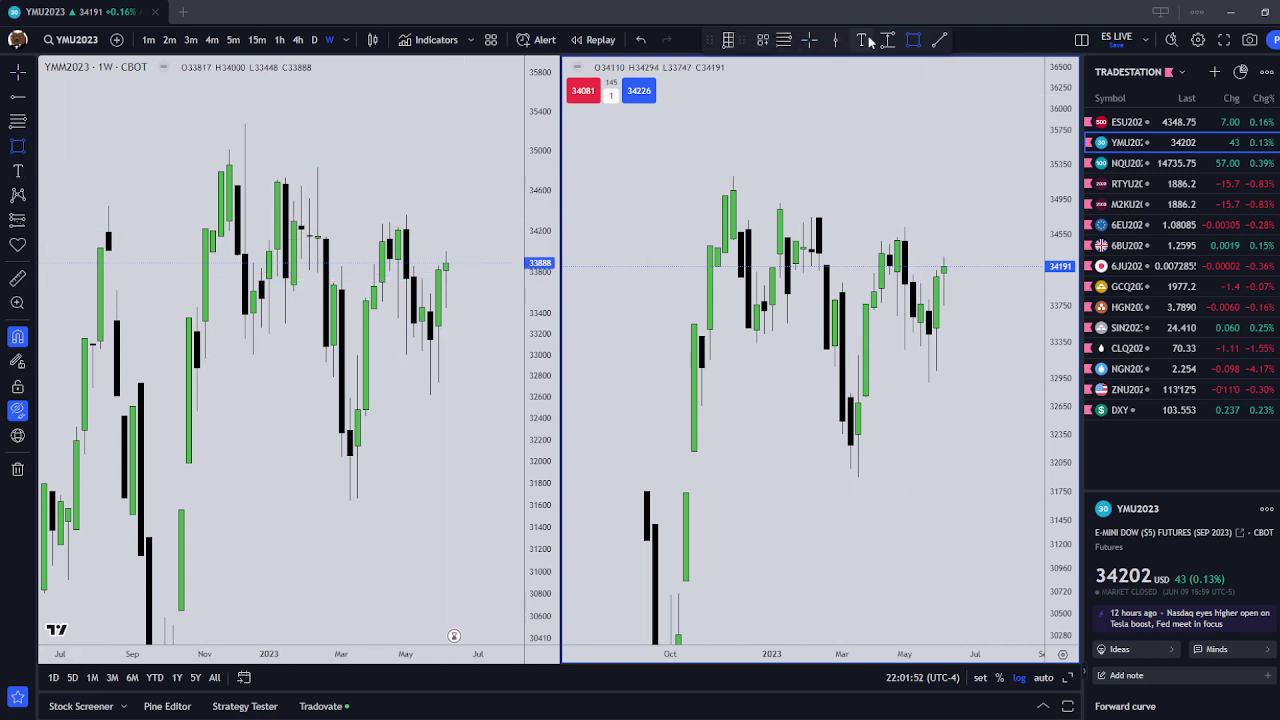
- With magnet off, draw a rectangle zone spanning 34,200–34,350 on the September chart
click(17, 336)
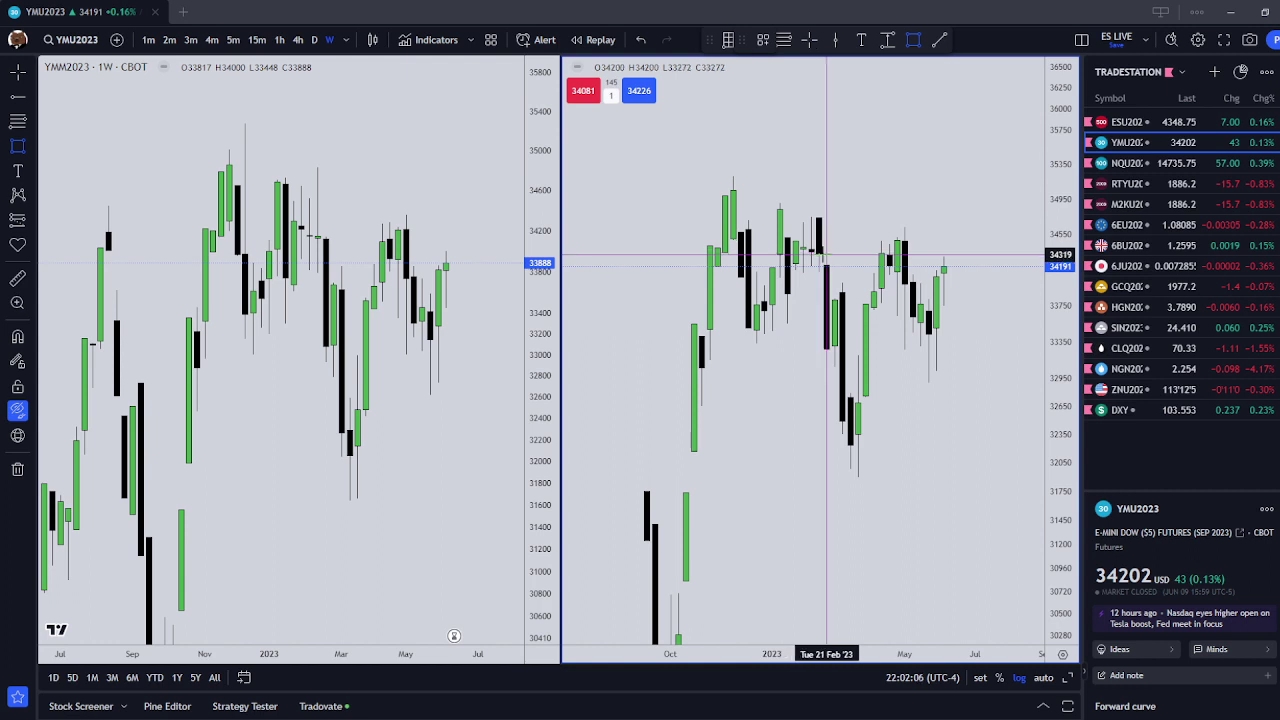
drag(795, 251, 973, 257)
right_click(973, 257)
key(Escape)
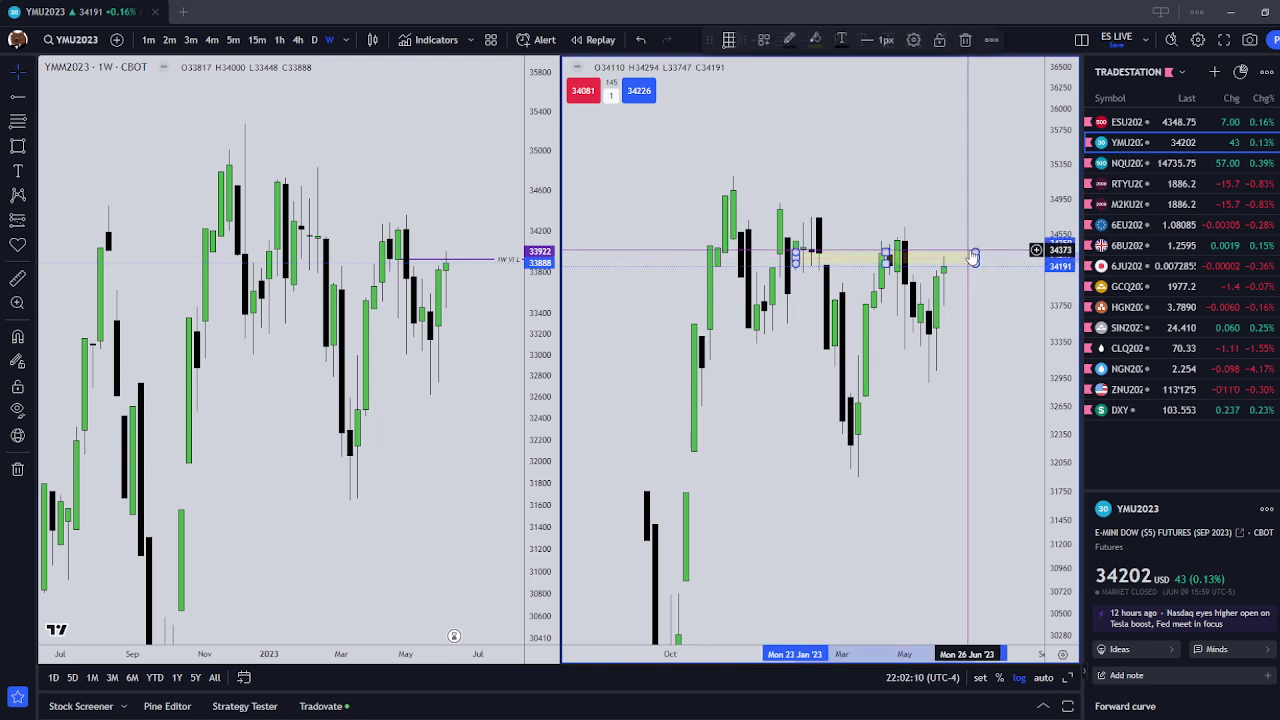
- Change the zone's fill colour from yellow to blue and deselect it
click(815, 40)
click(910, 90)
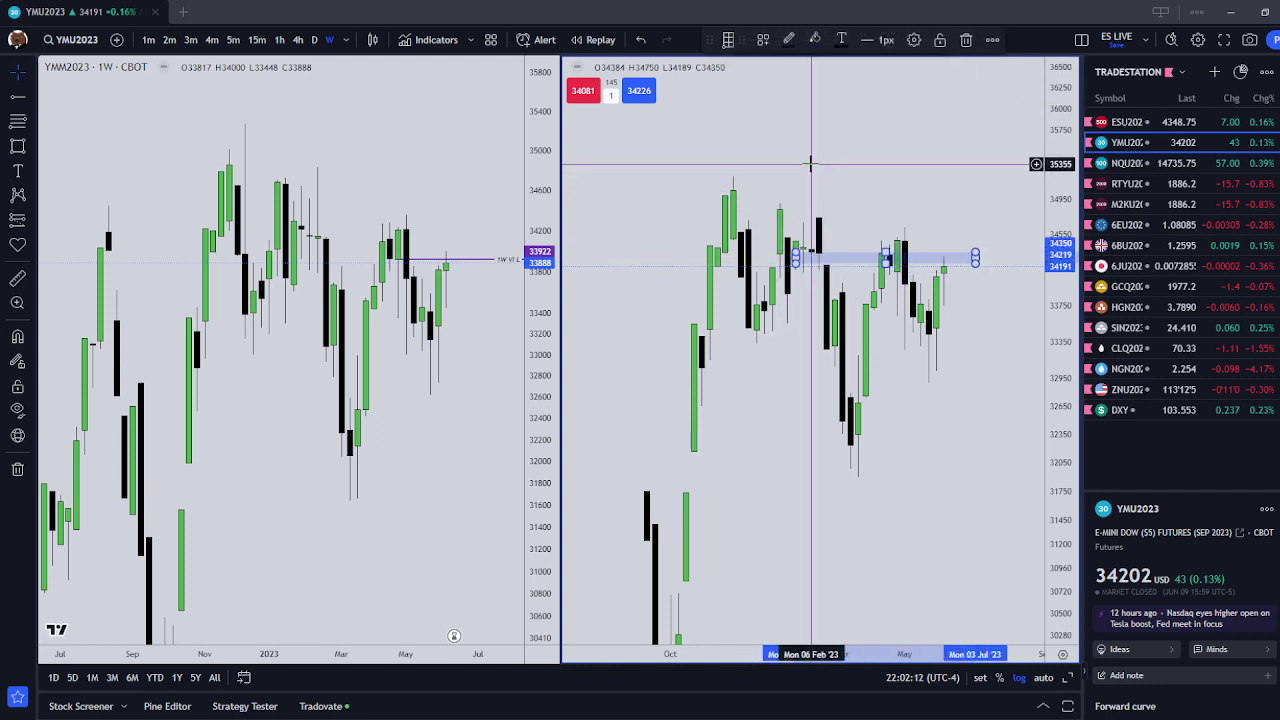
click(654, 157)
right_click(655, 157)
key(Escape)
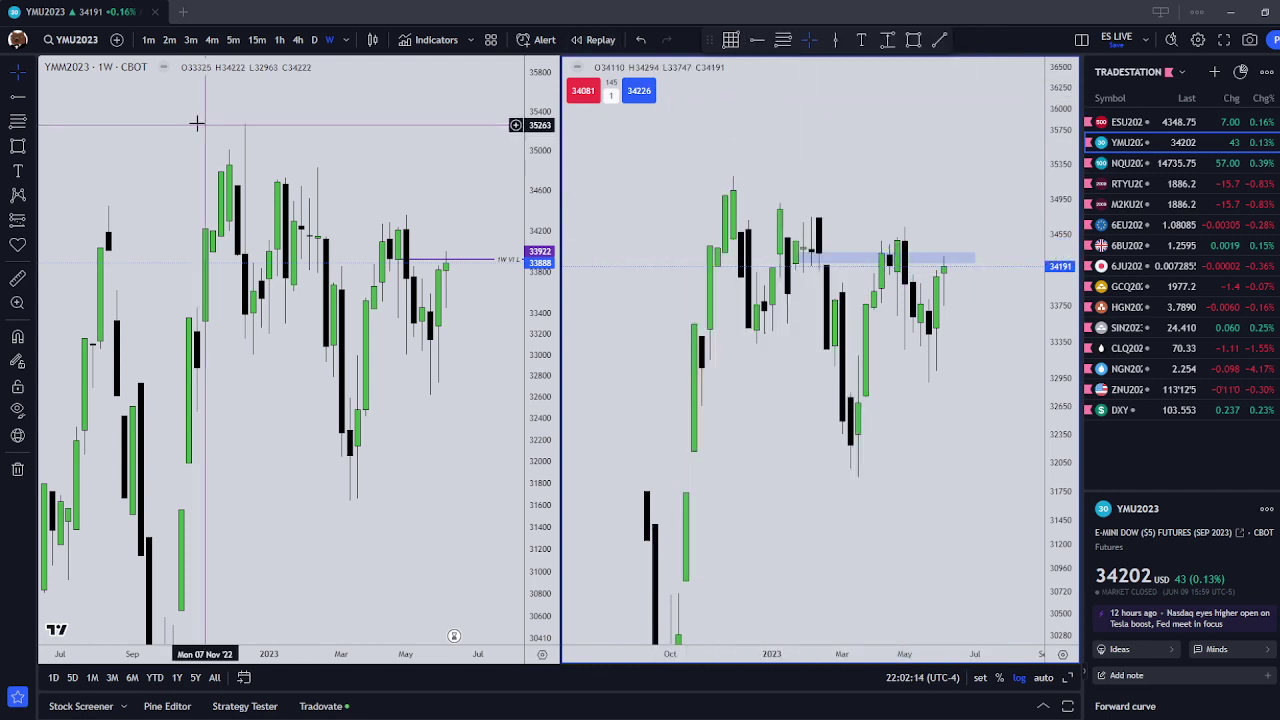
click(197, 123)
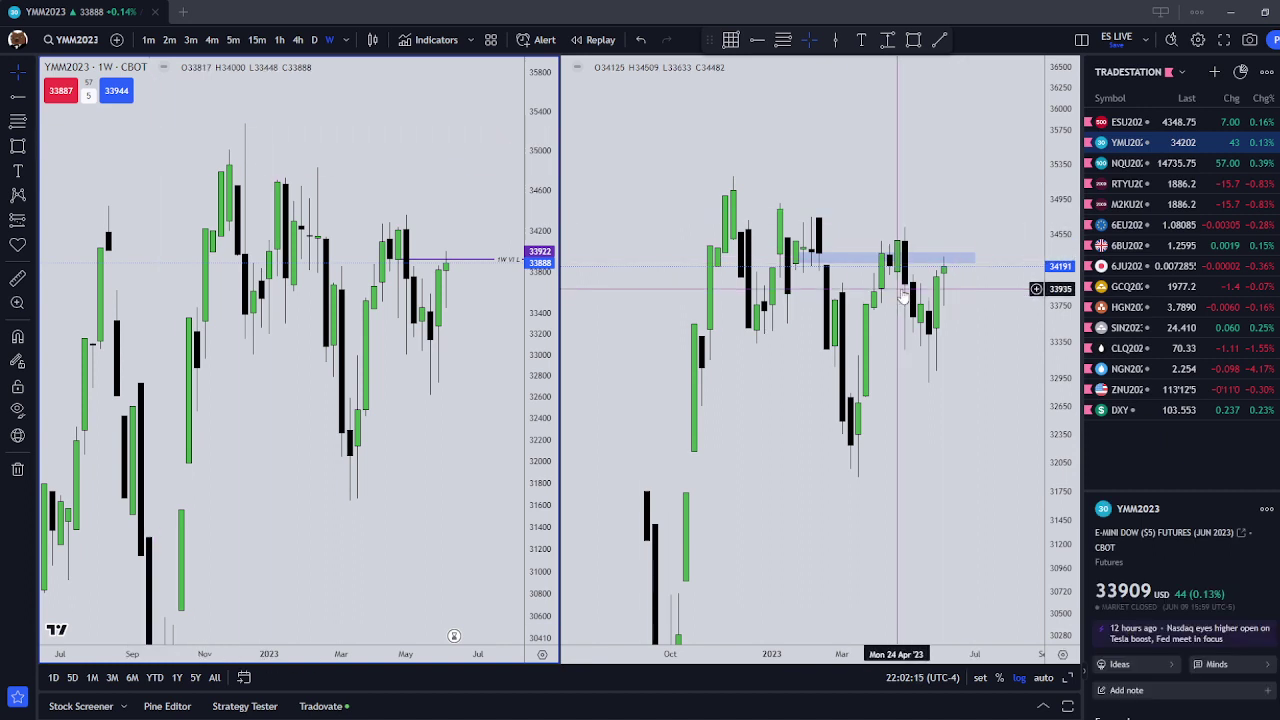
- Draw a blue rectangle just above 34,000 on the June chart, from February to June
click(17, 120)
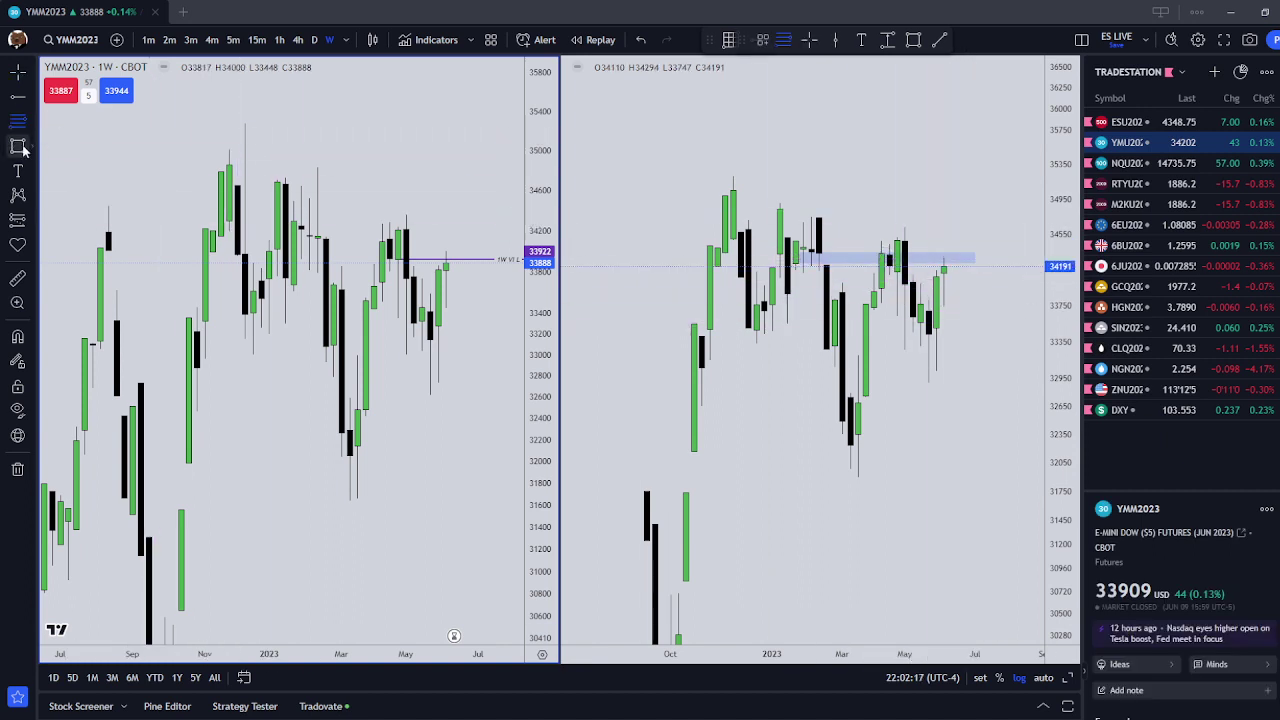
click(18, 146)
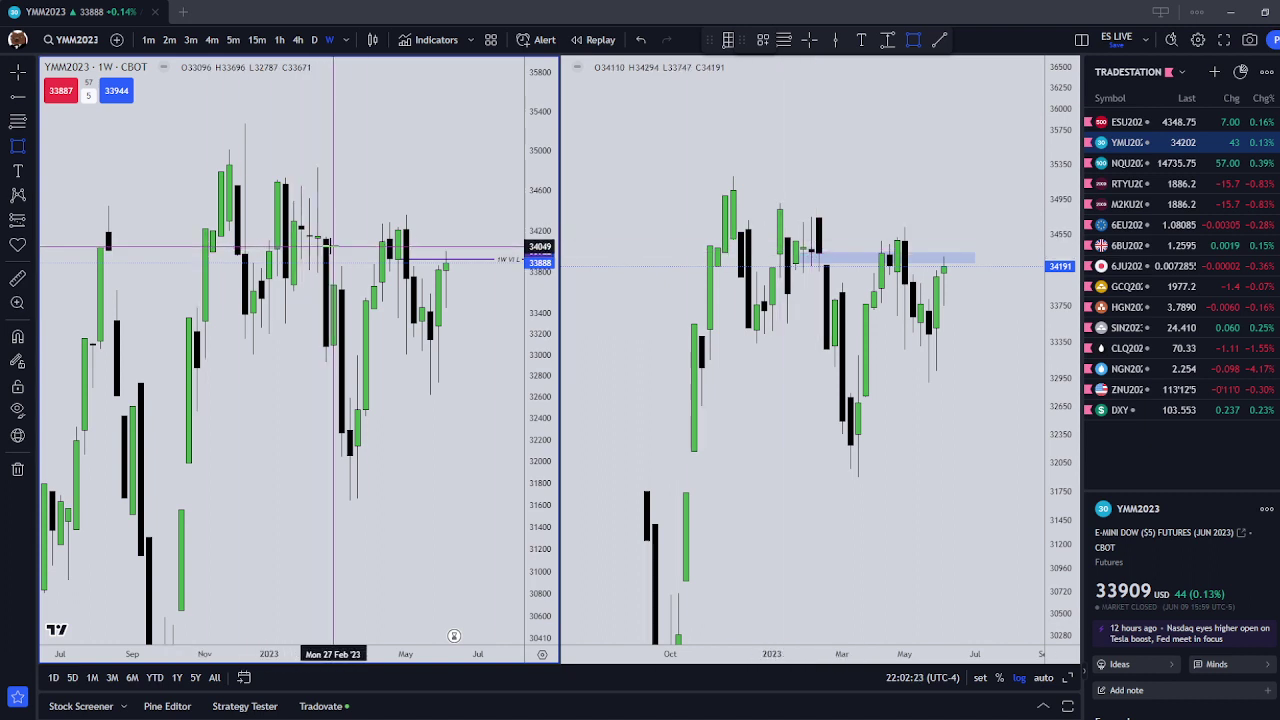
drag(277, 229, 494, 243)
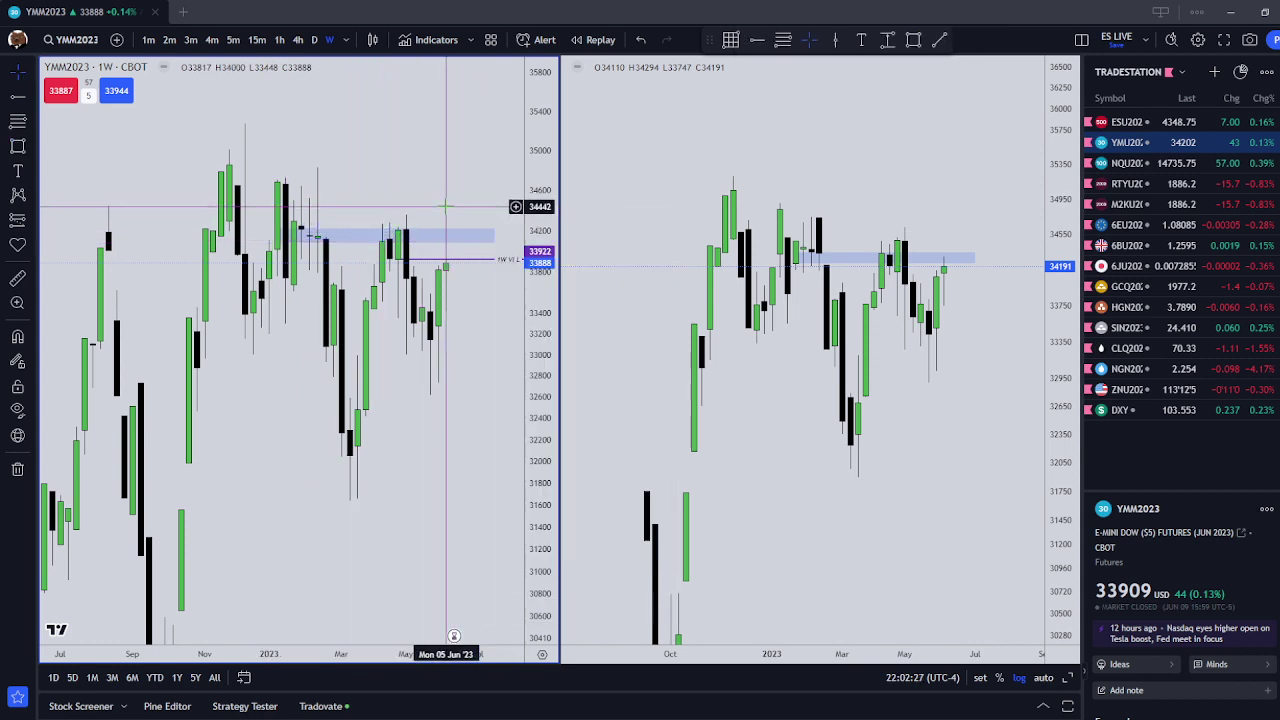
click(835, 262)
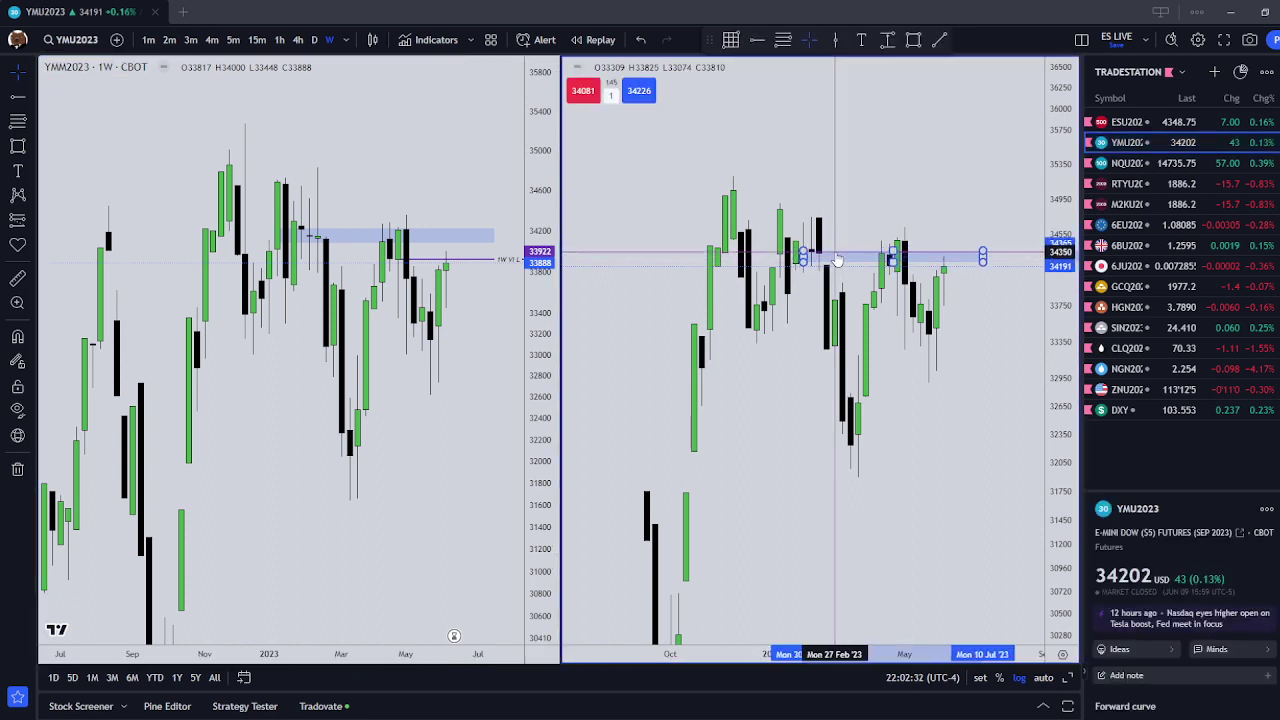
click(866, 182)
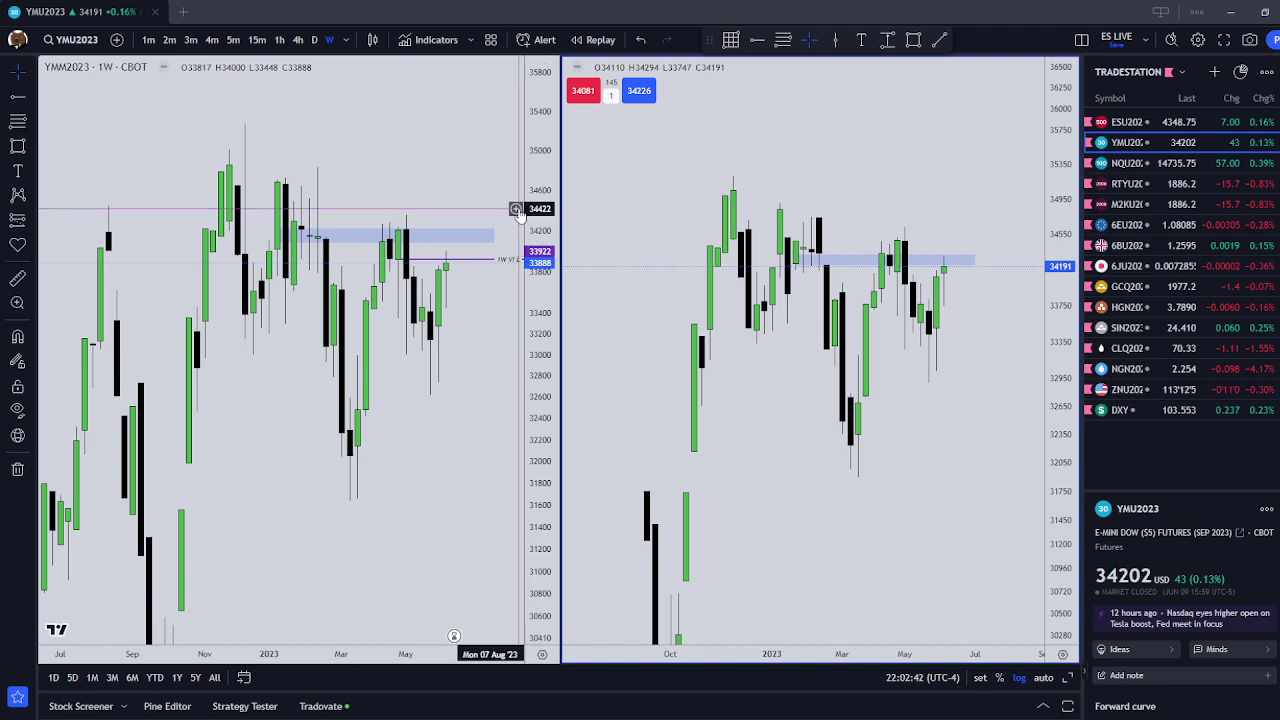
click(835, 258)
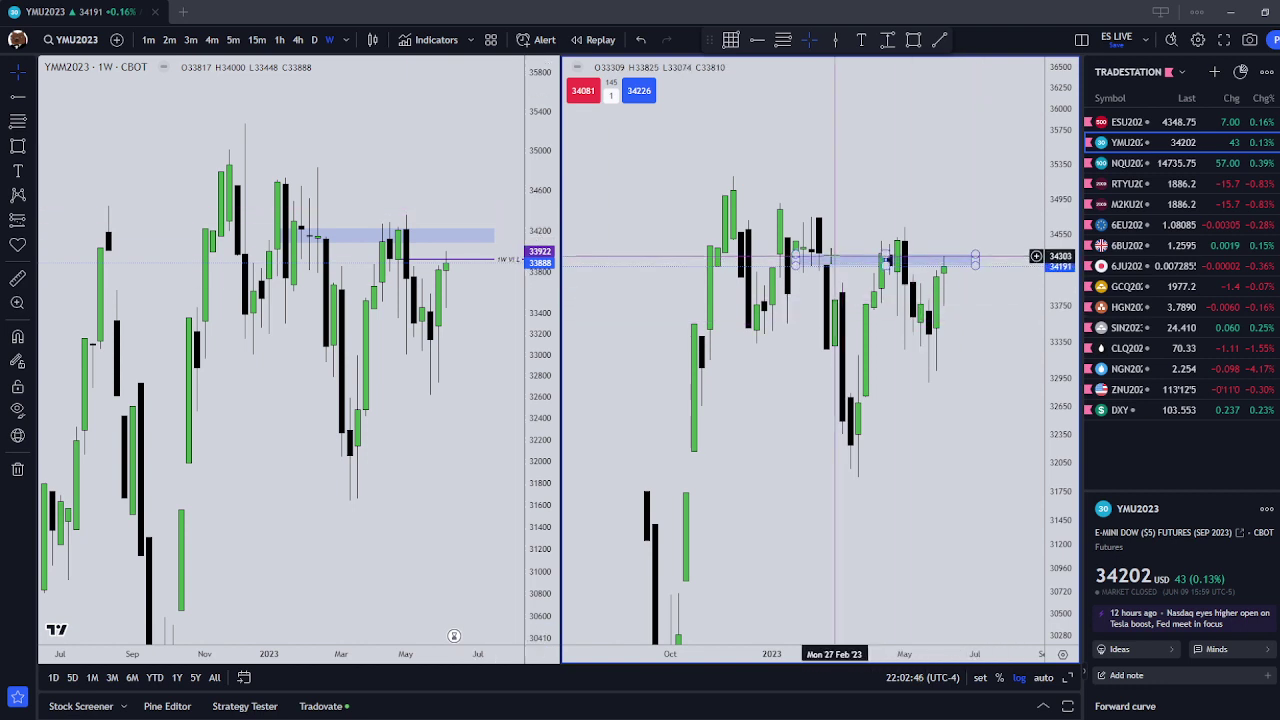
click(574, 250)
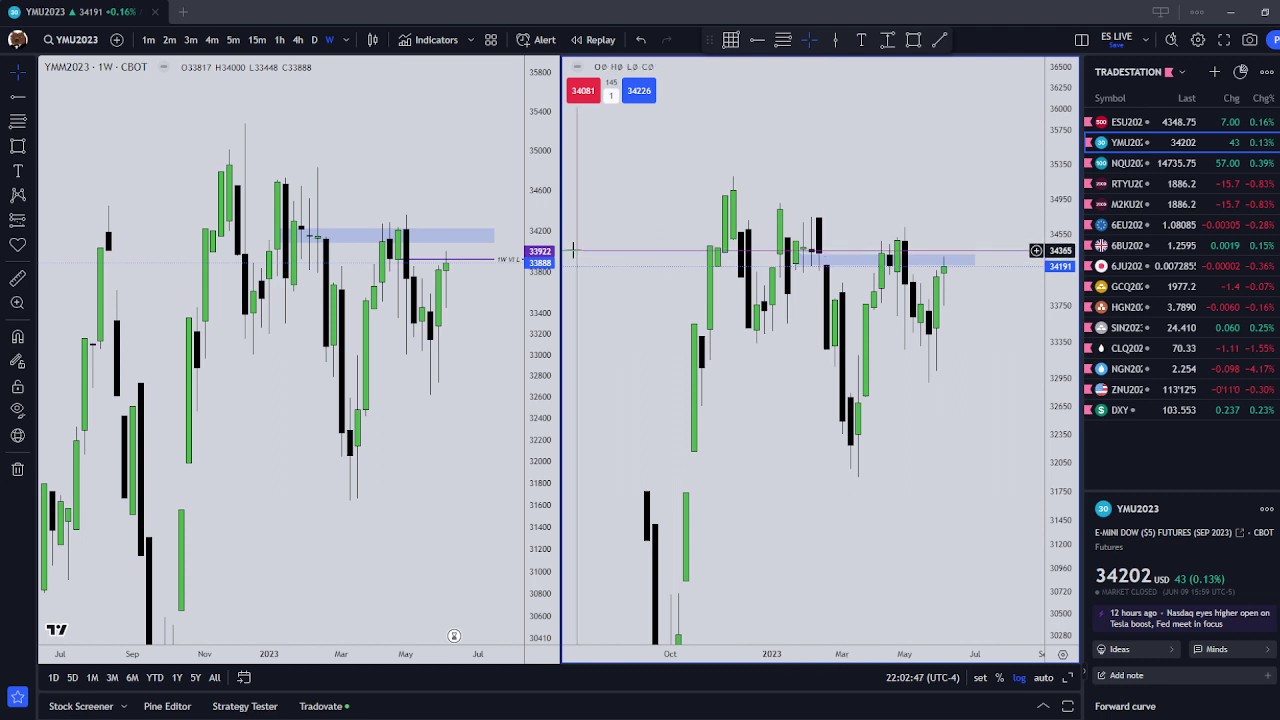
click(315, 245)
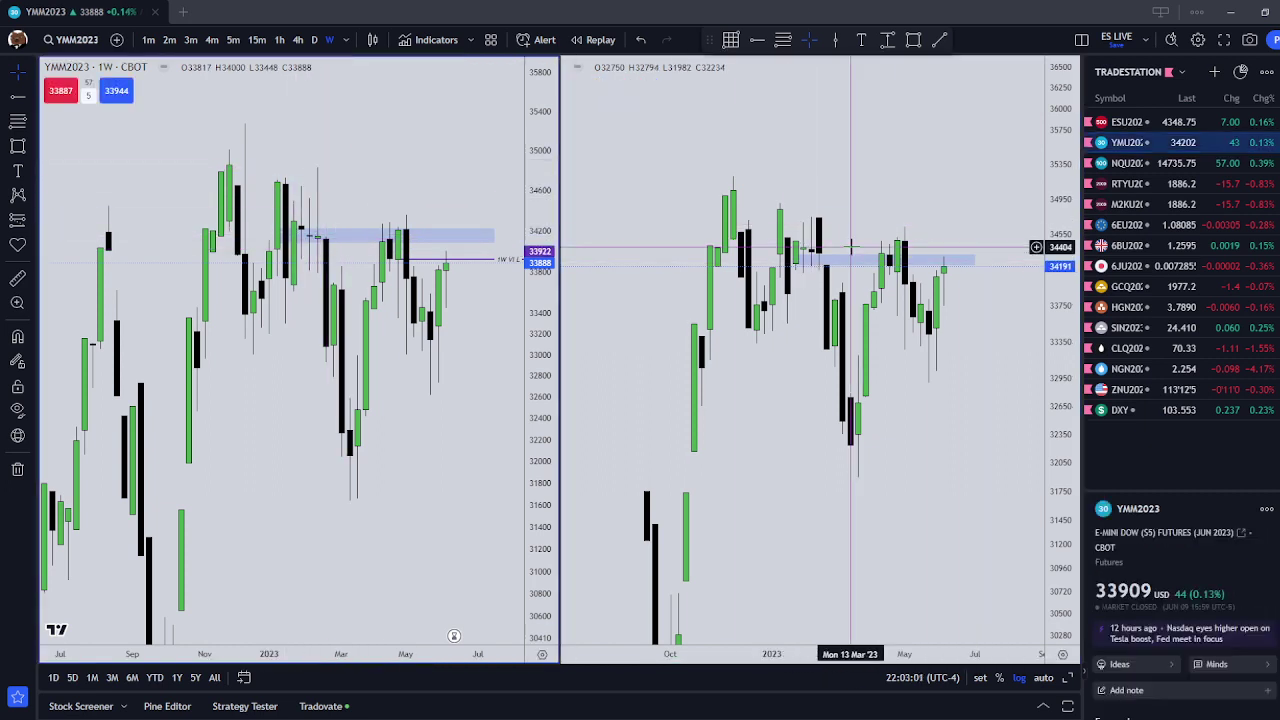
- Stretch the September chart's blue zone so its right edge sits just past the latest candle
click(810, 197)
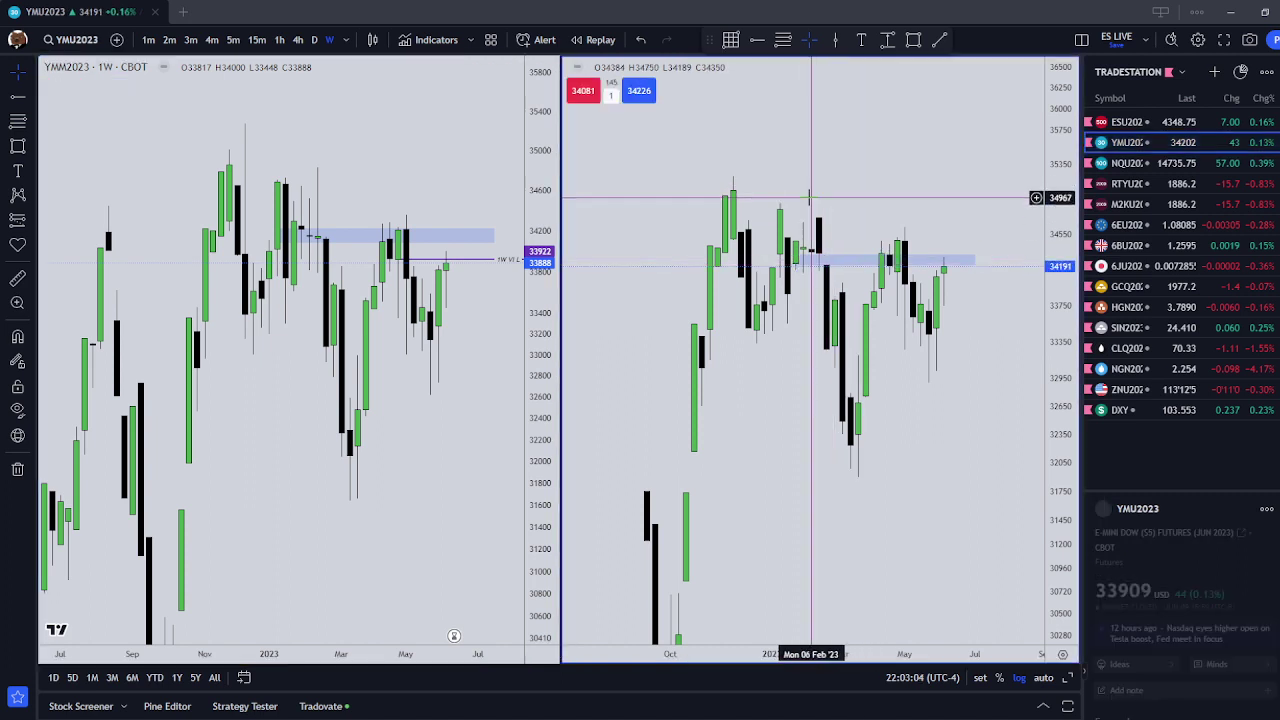
click(544, 217)
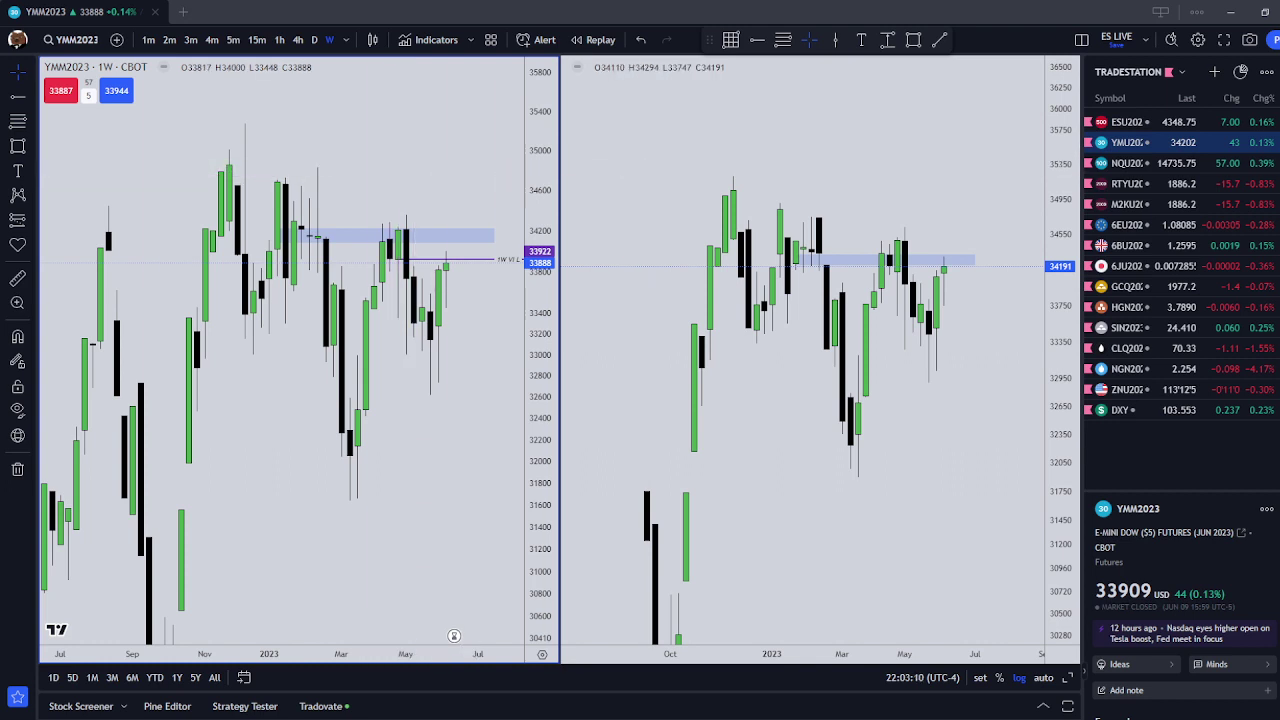
click(929, 574)
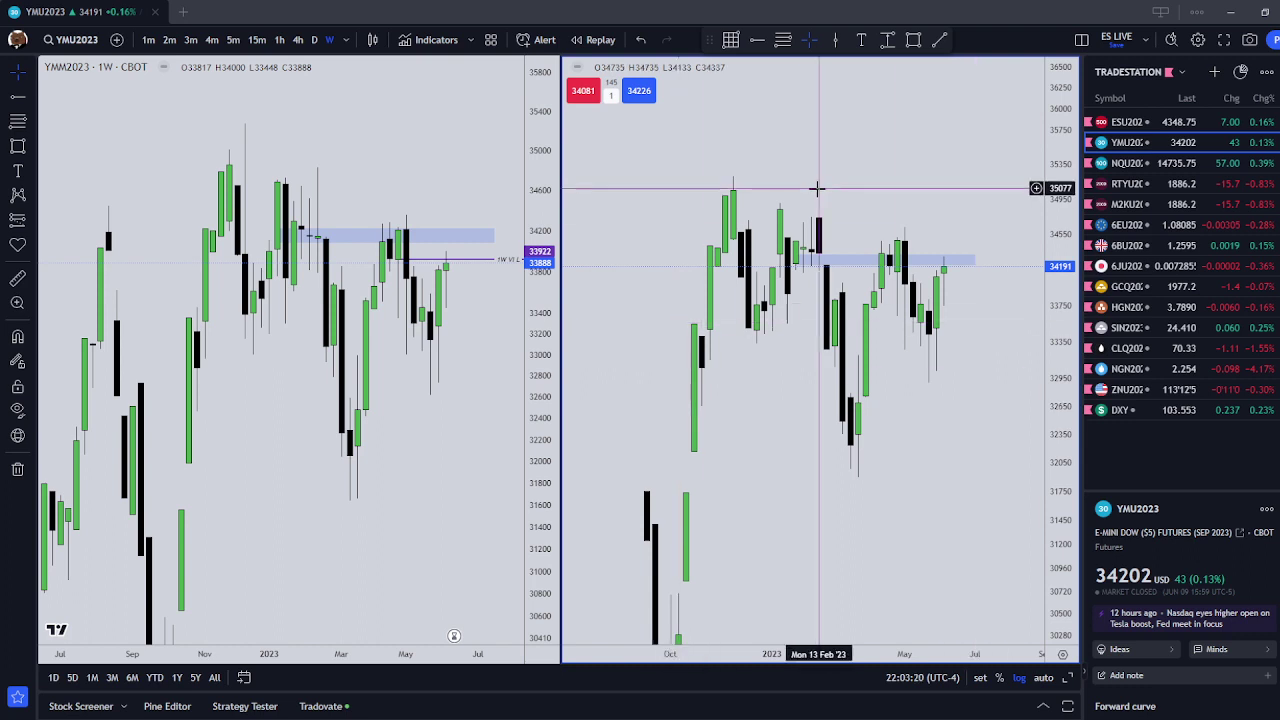
click(872, 262)
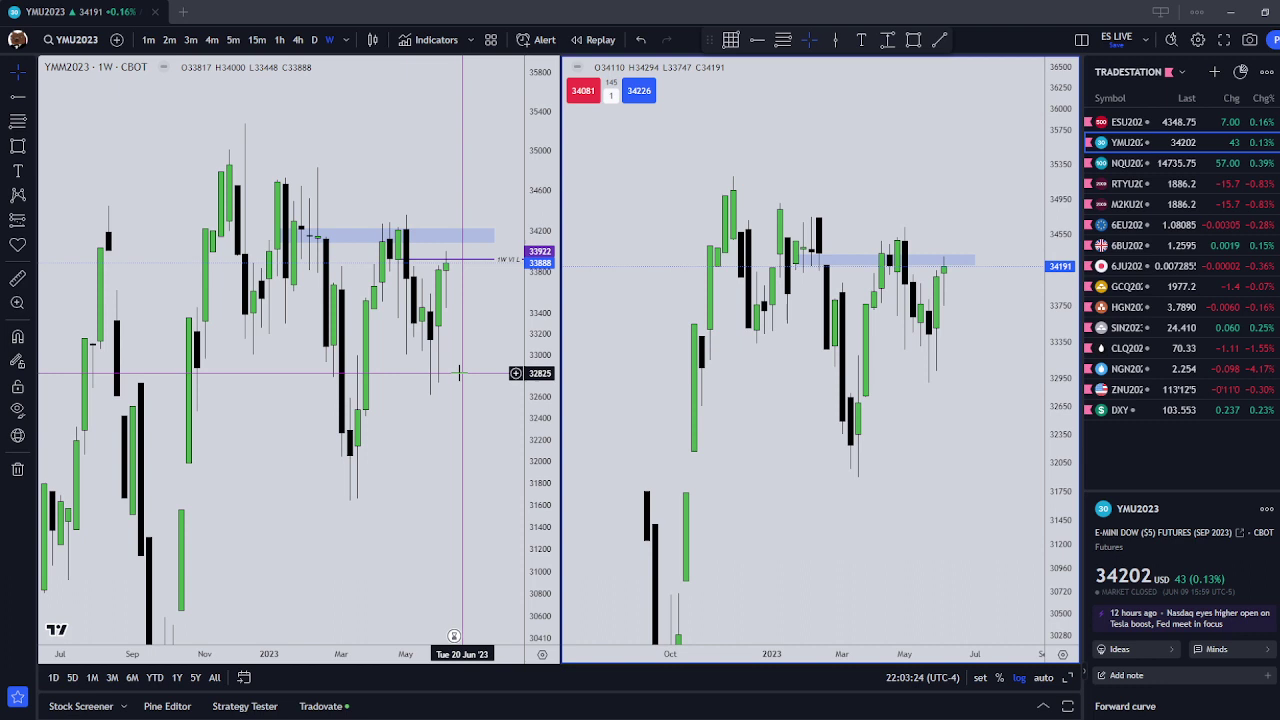
drag(968, 262, 975, 258)
click(908, 386)
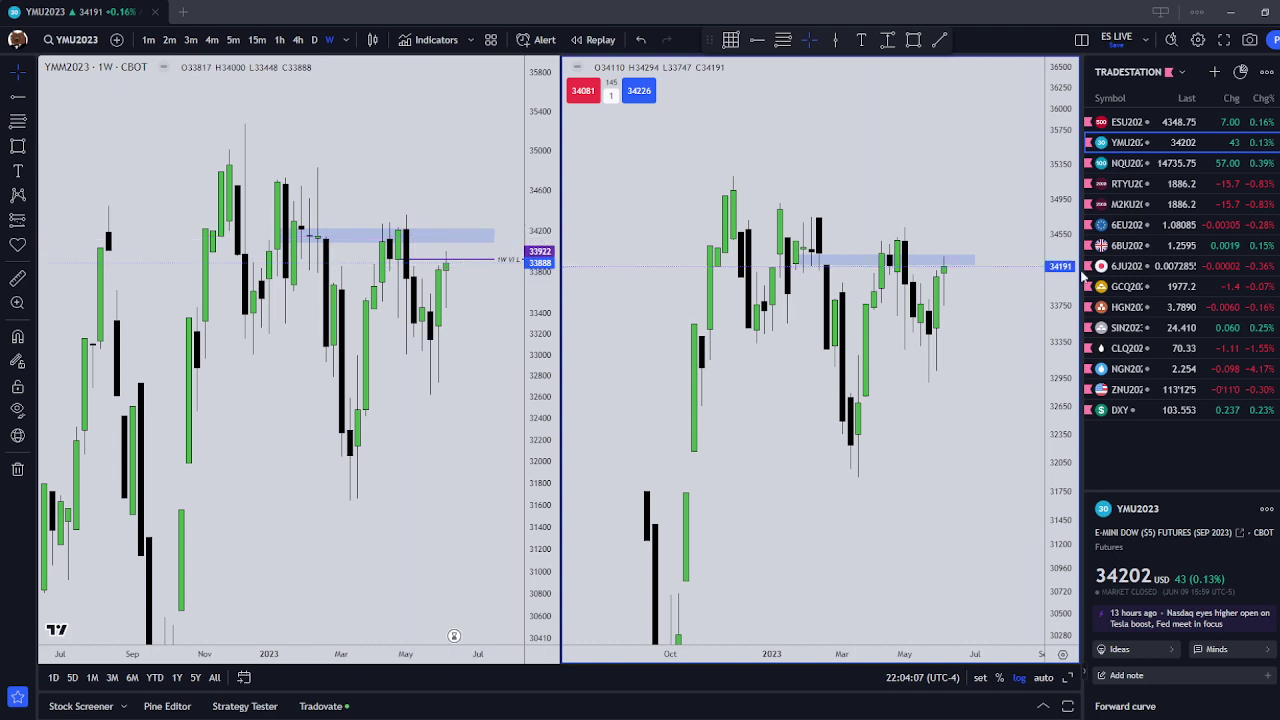
click(938, 267)
click(680, 290)
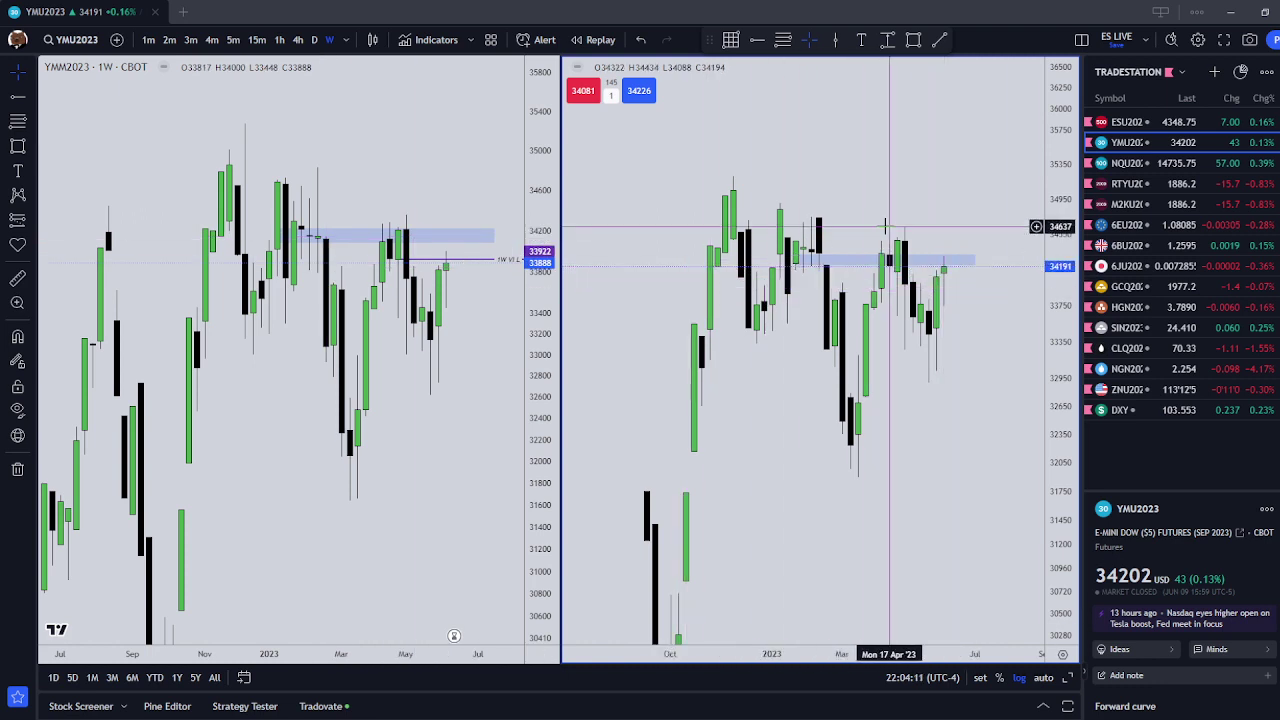
click(947, 262)
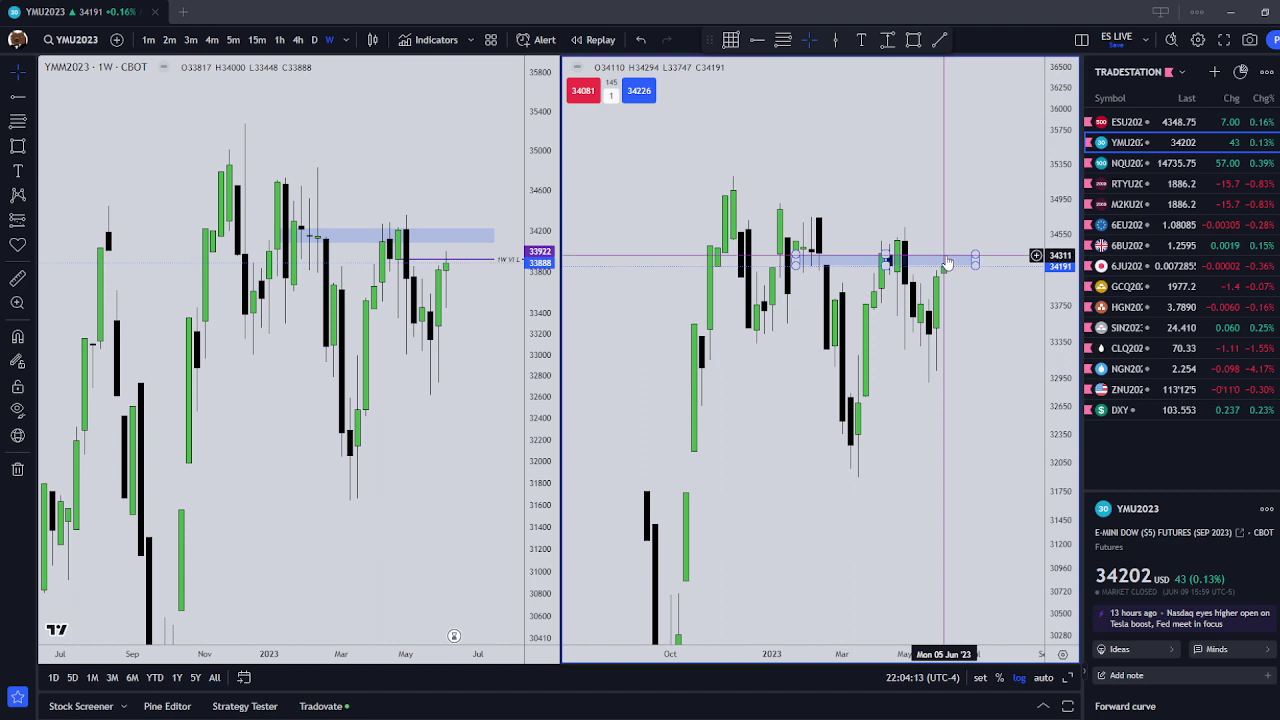
click(941, 182)
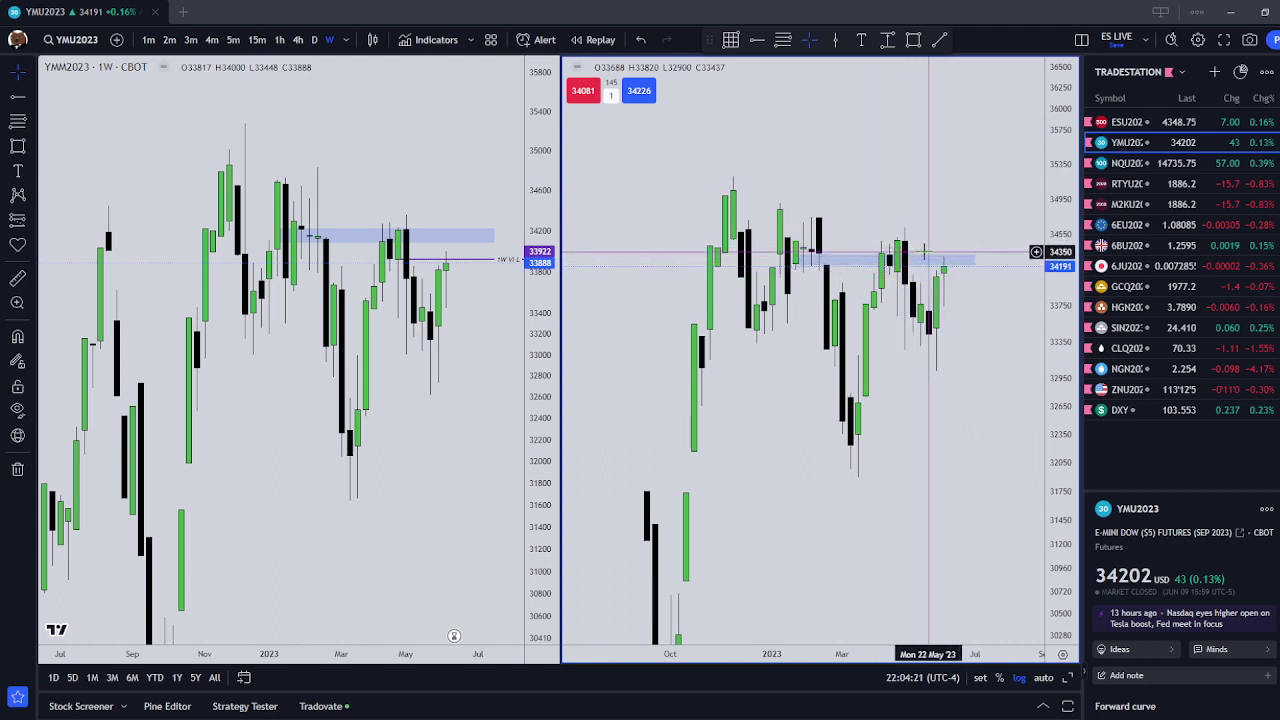
click(836, 262)
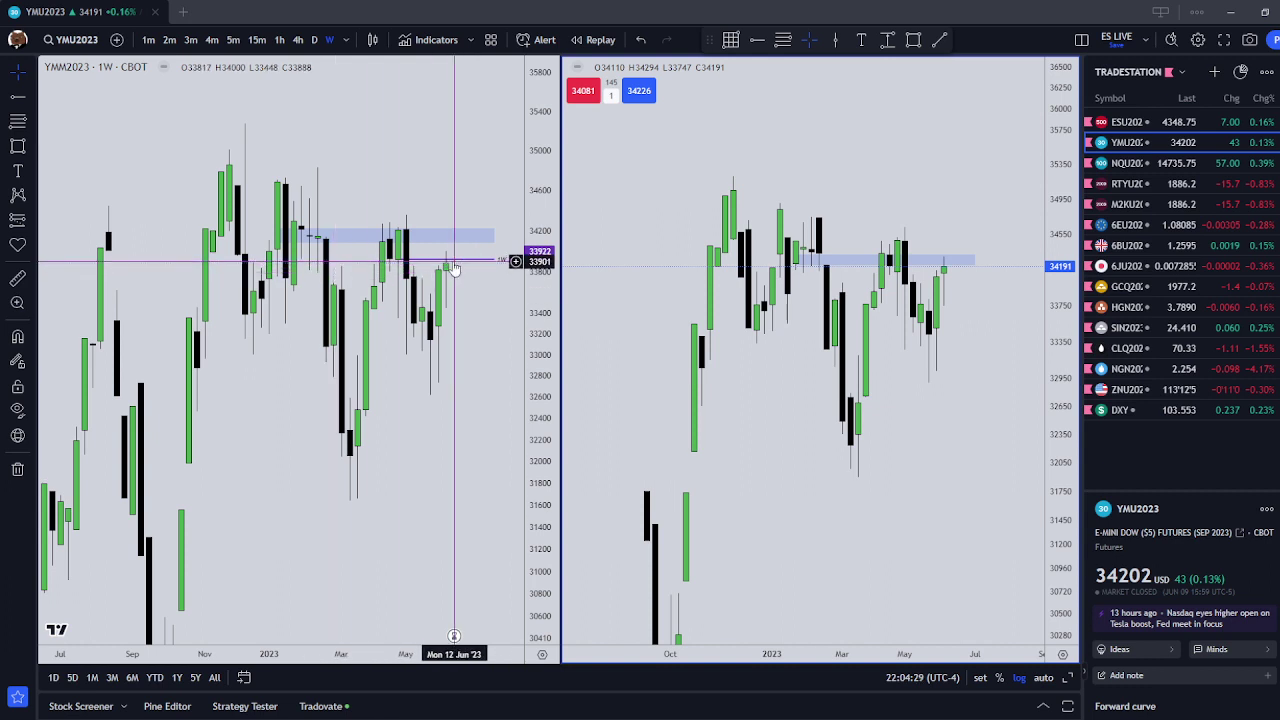
- With magnet on, draw a Fibonacci retracement on the September chart, its 50% level at 34304
click(17, 120)
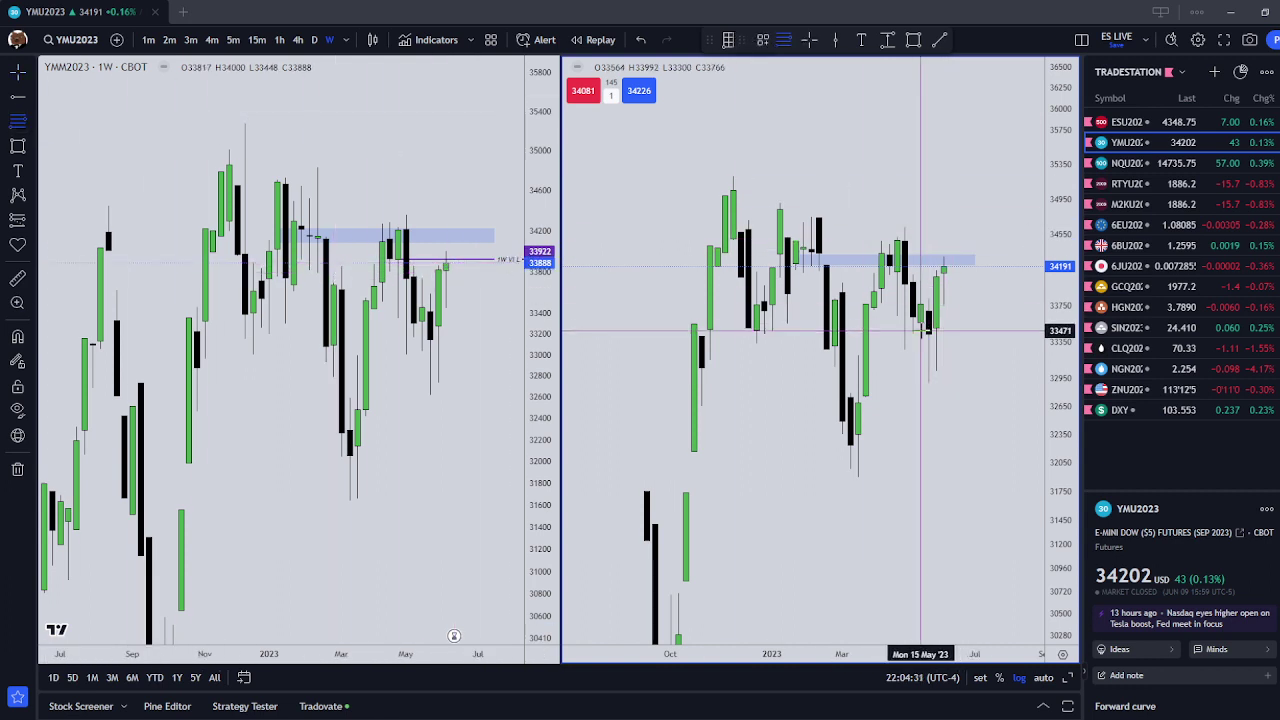
click(17, 326)
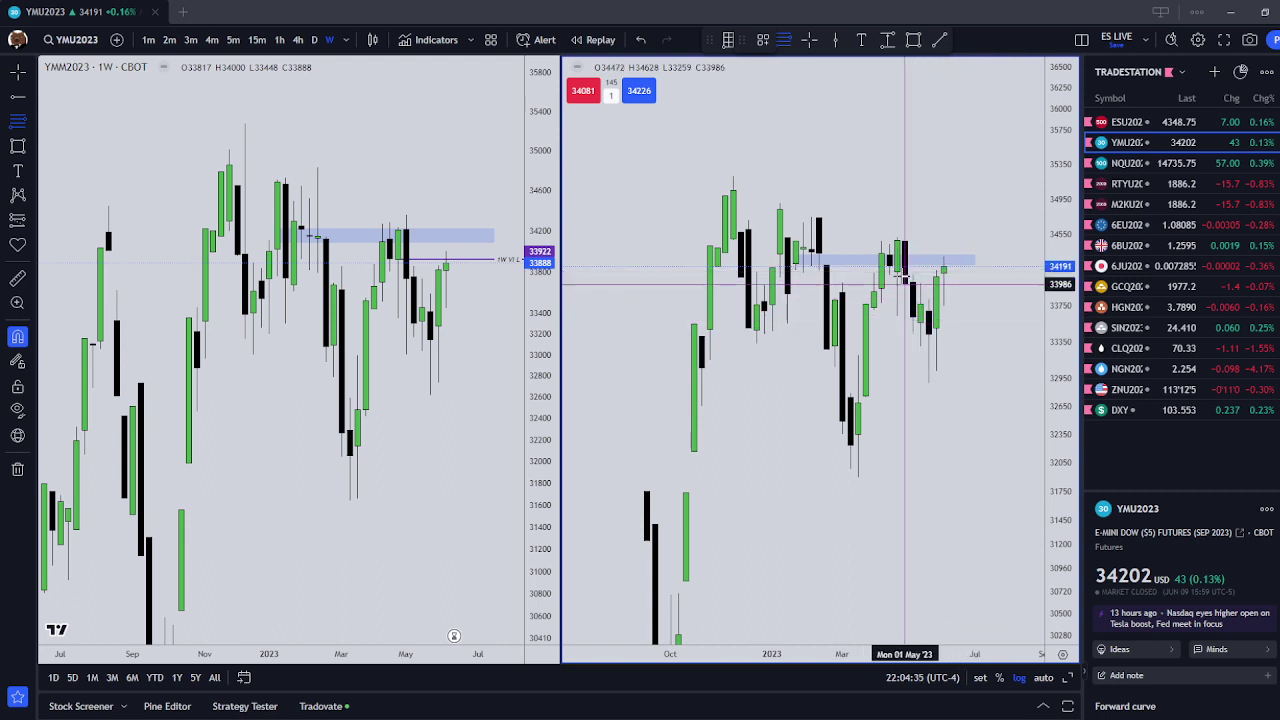
click(897, 316)
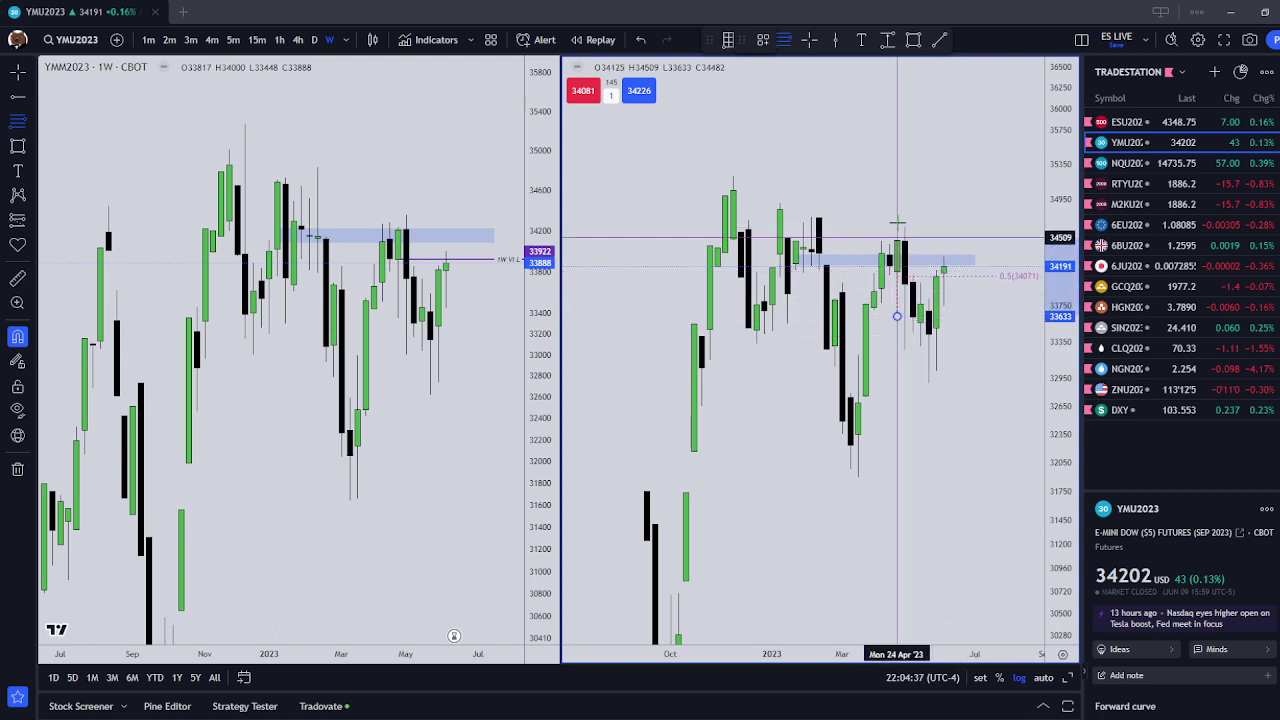
key(Escape)
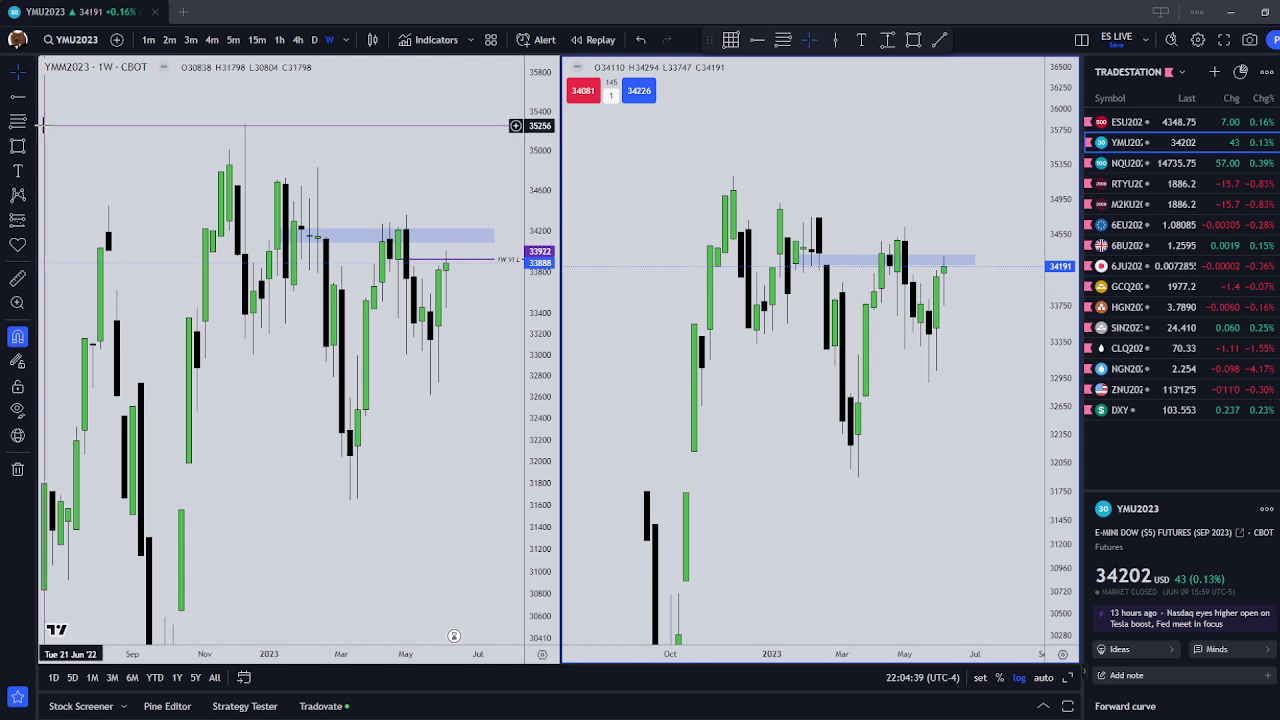
click(17, 121)
click(897, 272)
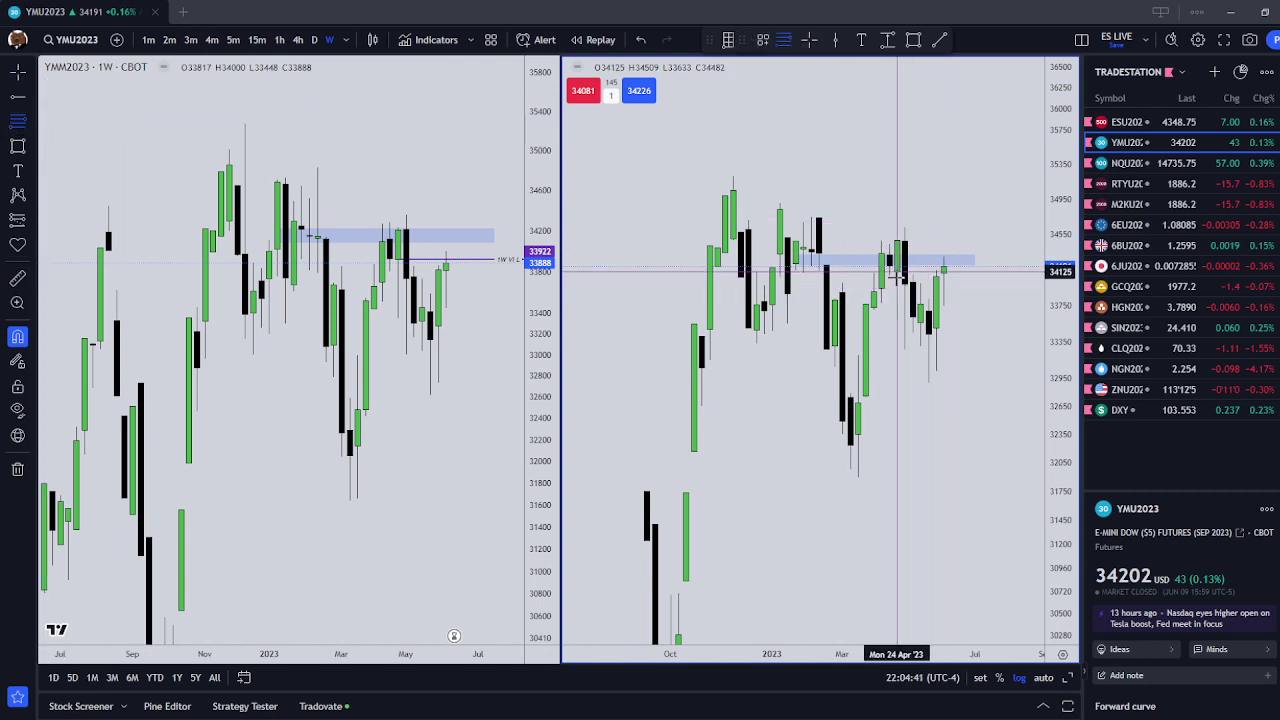
click(897, 272)
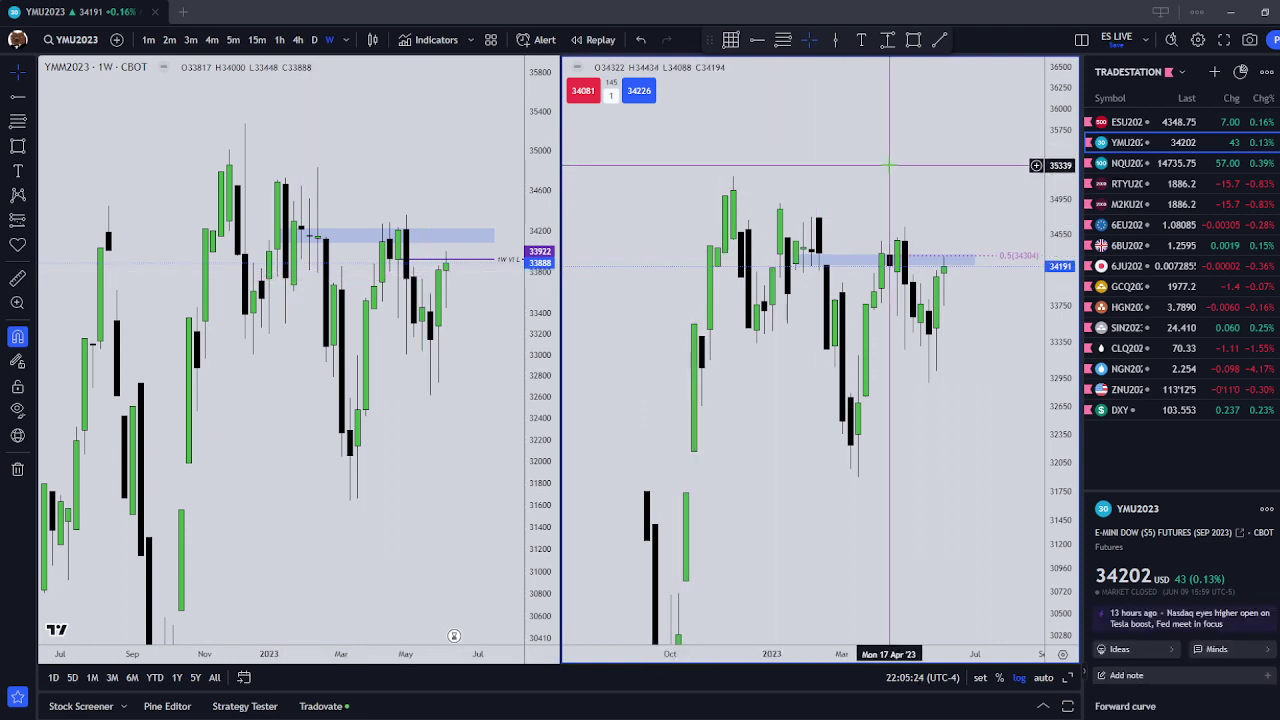
- Switch the June chart to 15-minute candles and zoom out to view recent intraday prices
click(400, 178)
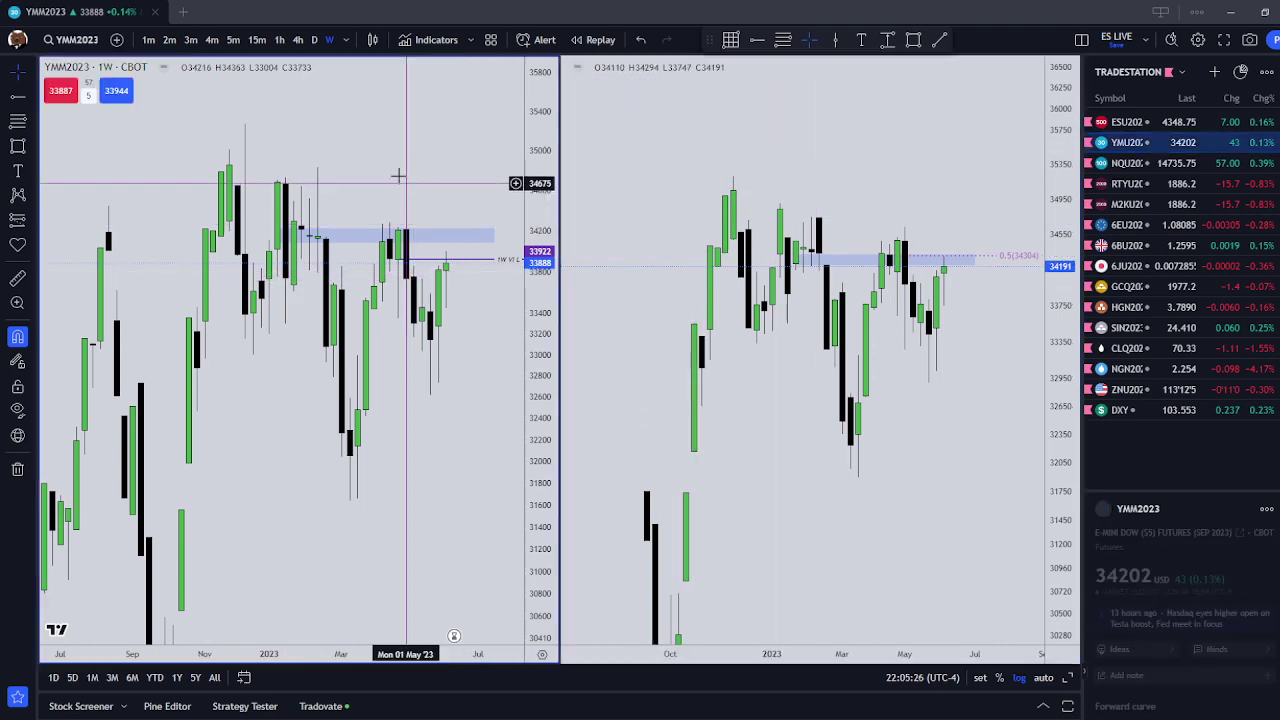
click(257, 40)
scroll(457, 300, down, 5)
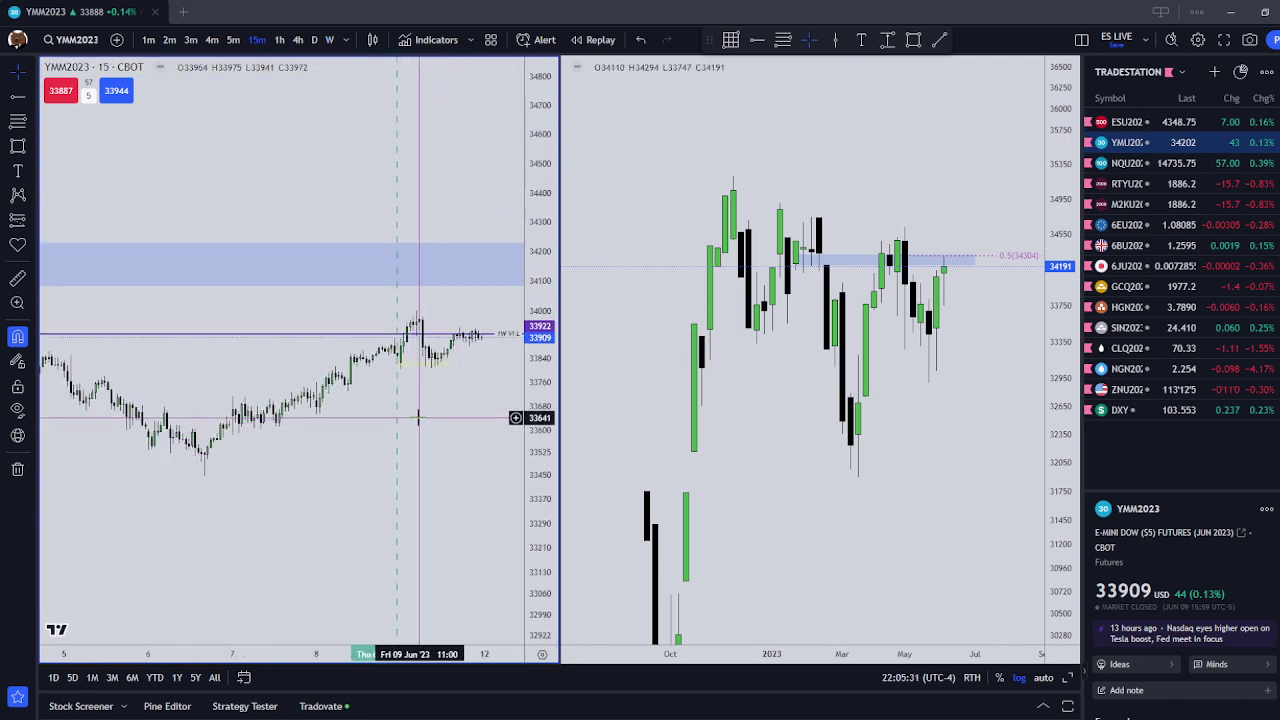
click(843, 423)
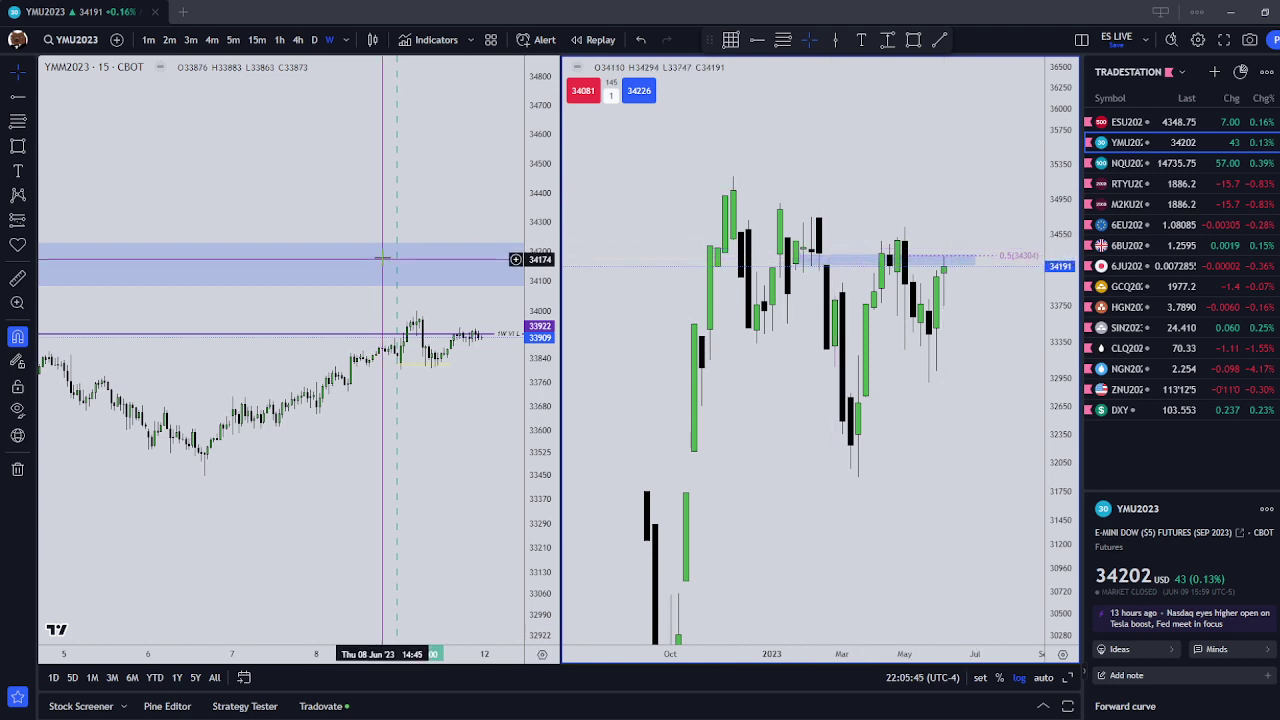
click(401, 226)
click(916, 212)
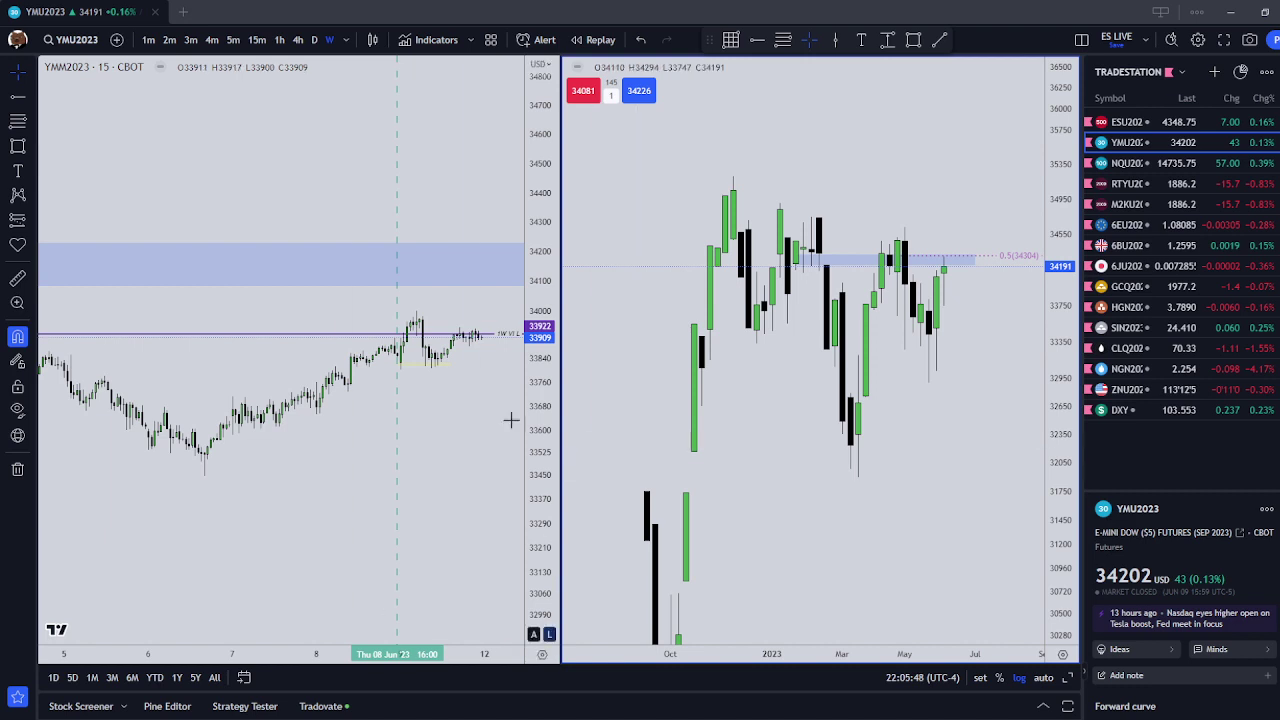
click(255, 206)
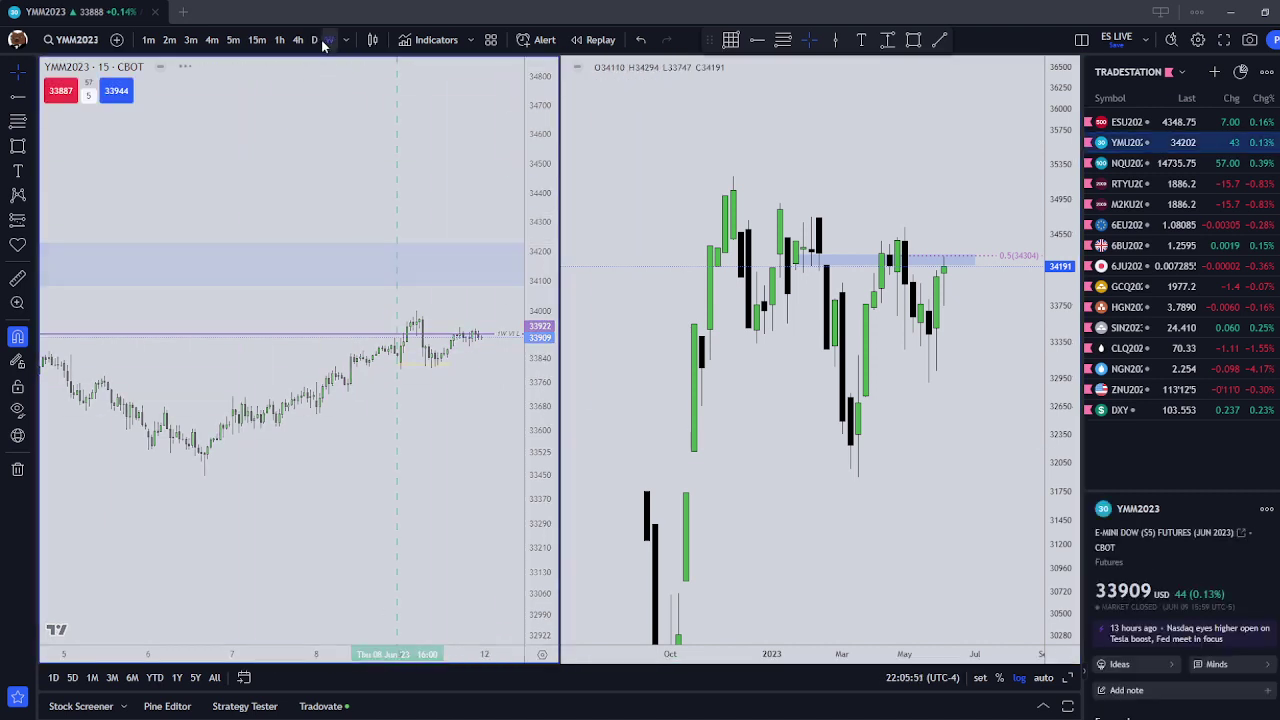
- Return the June chart to weekly candles and zoom both charts so recent months fill each pane
click(327, 41)
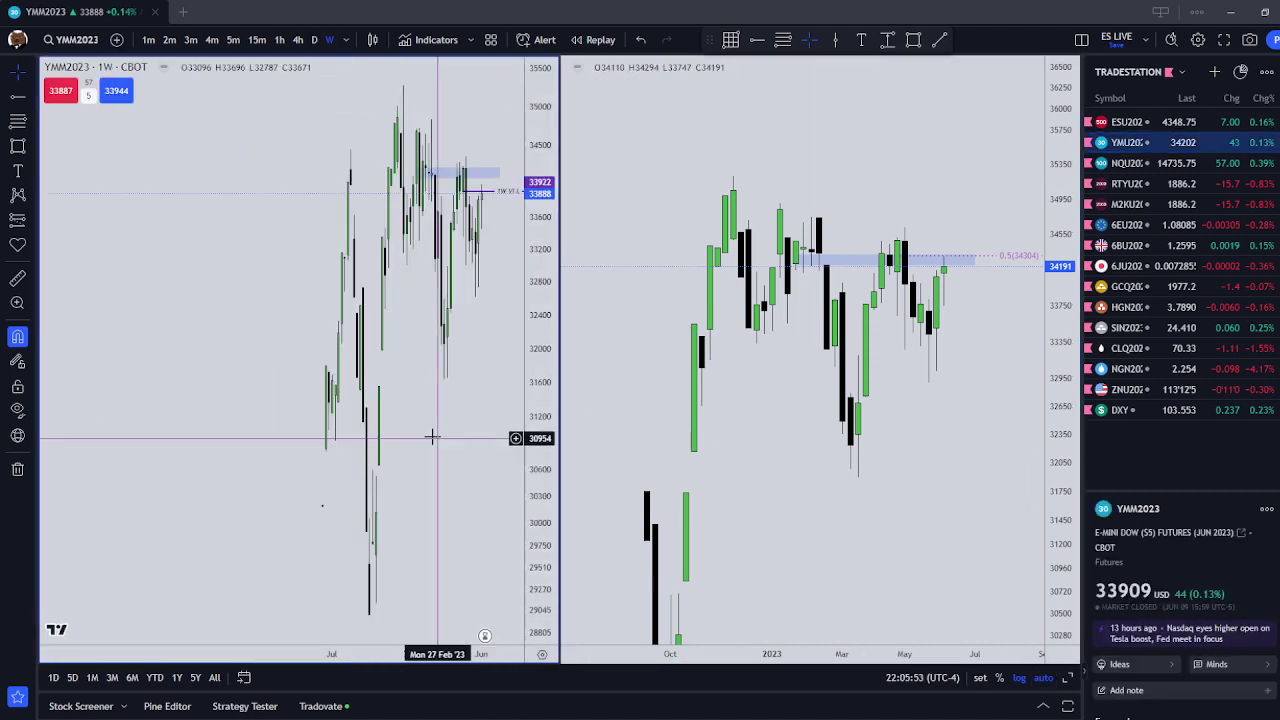
scroll(611, 466, up, 2)
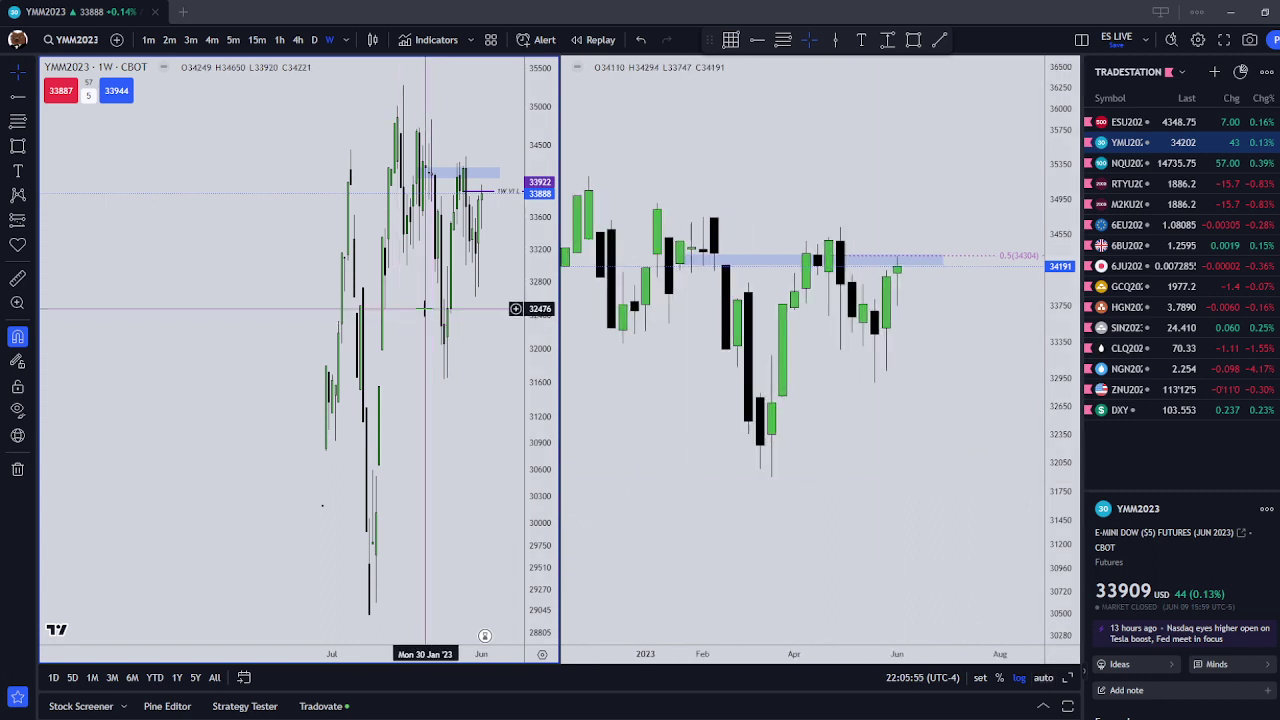
scroll(425, 308, up, 5)
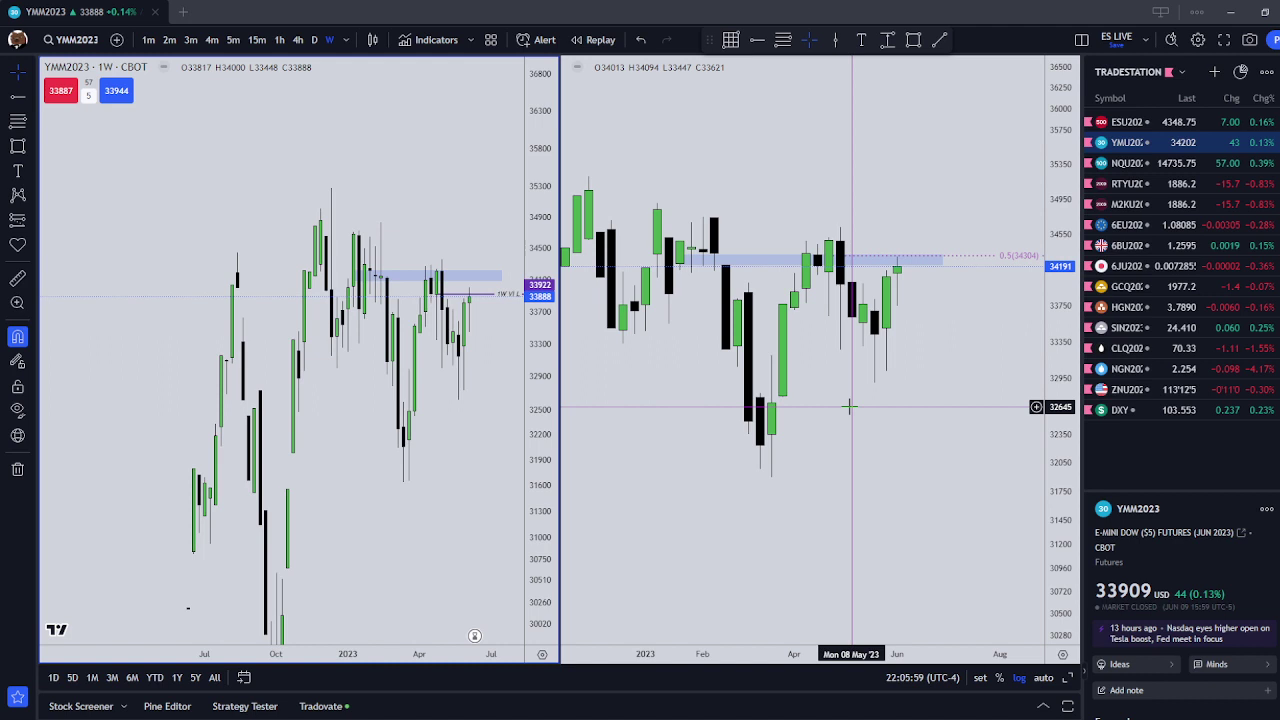
scroll(810, 356, up, 1)
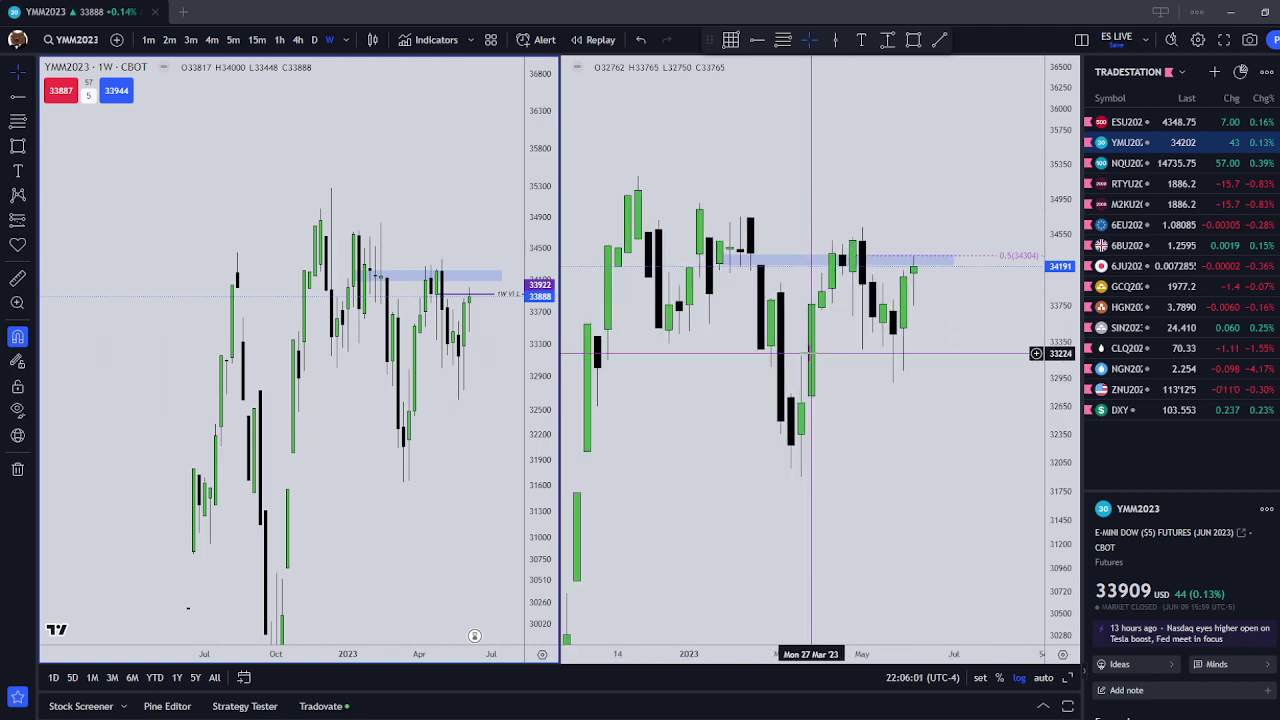
scroll(808, 353, down, 2)
drag(871, 194, 874, 267)
scroll(874, 267, up, 1)
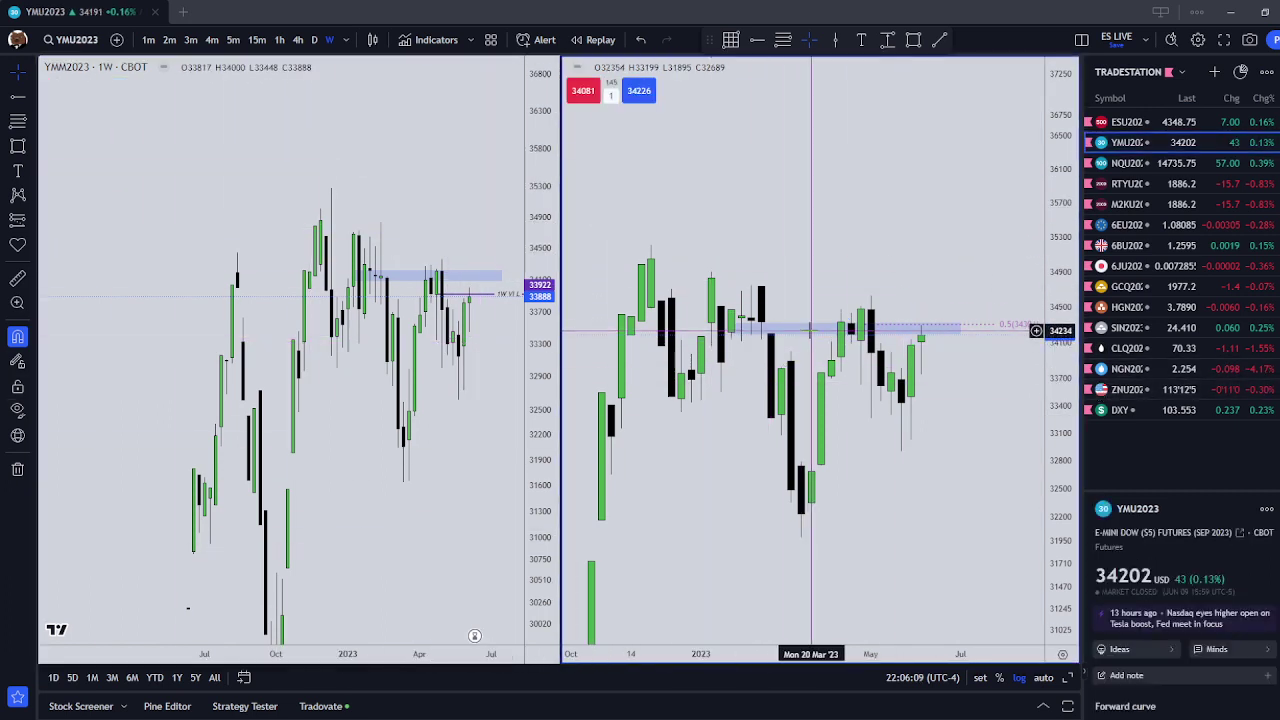
click(437, 190)
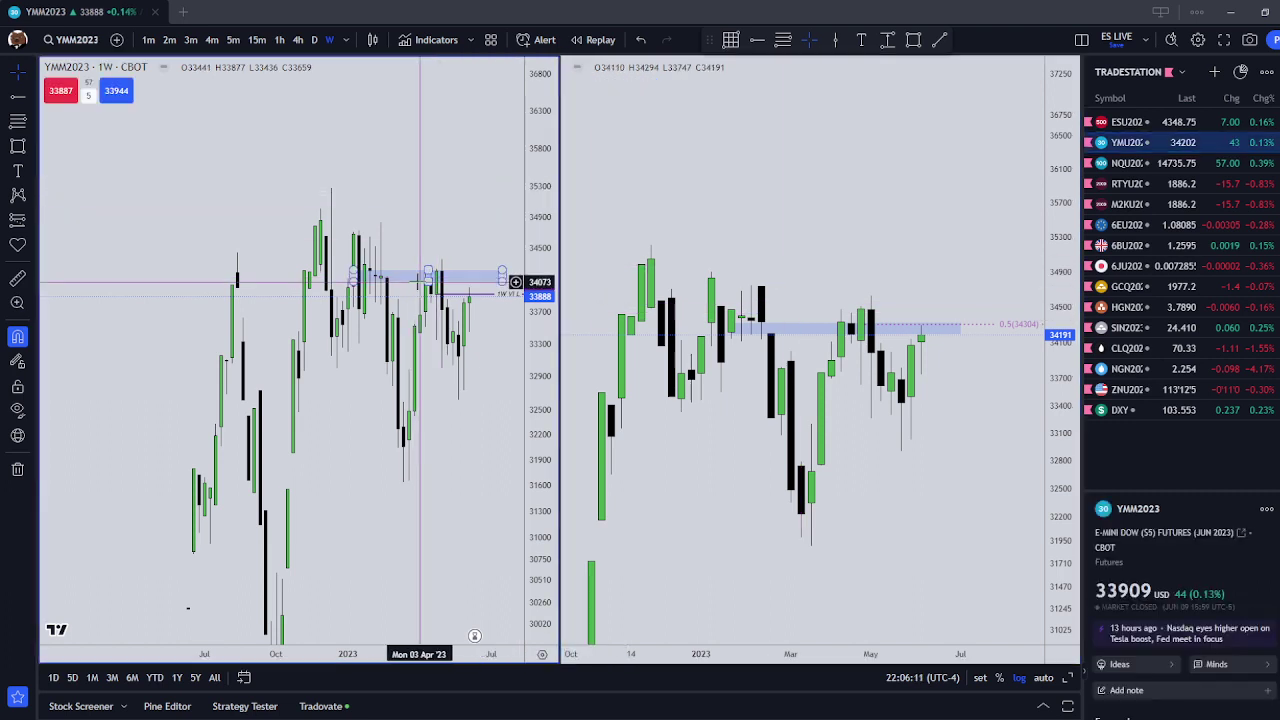
click(814, 314)
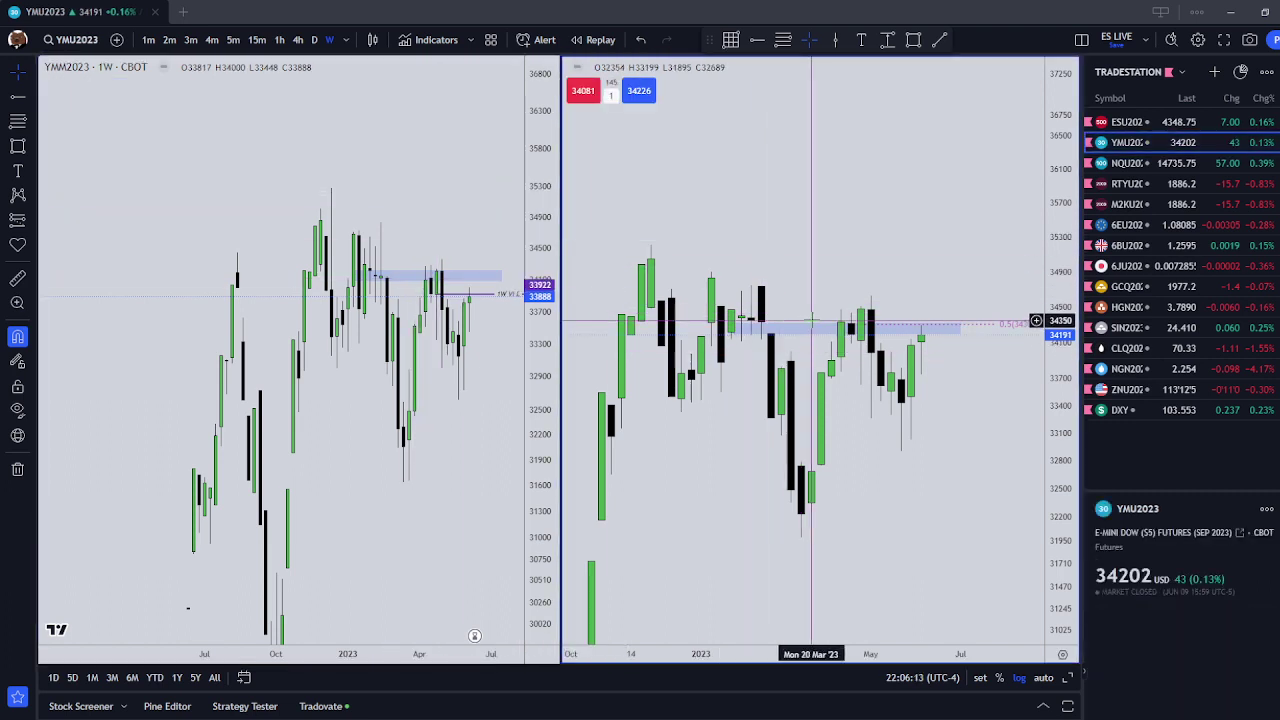